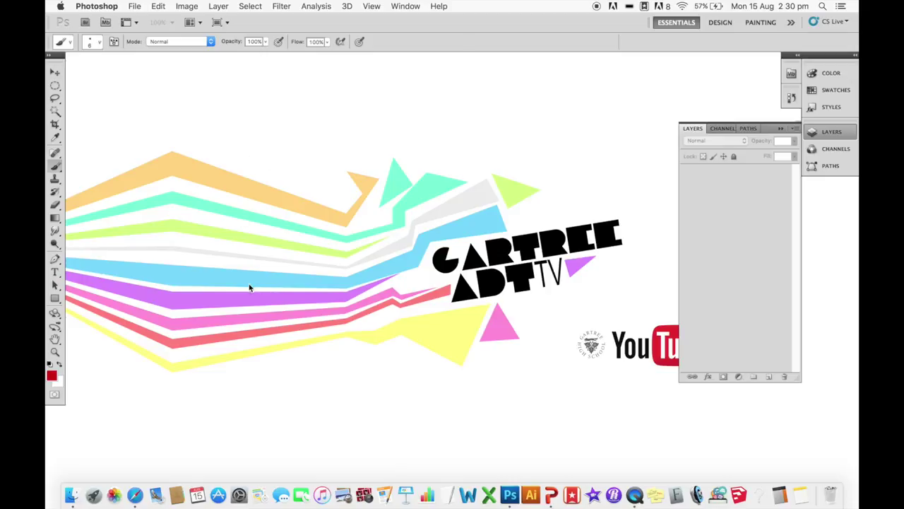
Step: Start a new document named GartreeADT-TV using the International Paper A4 preset
{"action": "left_click", "coordinate": [140, 7]}
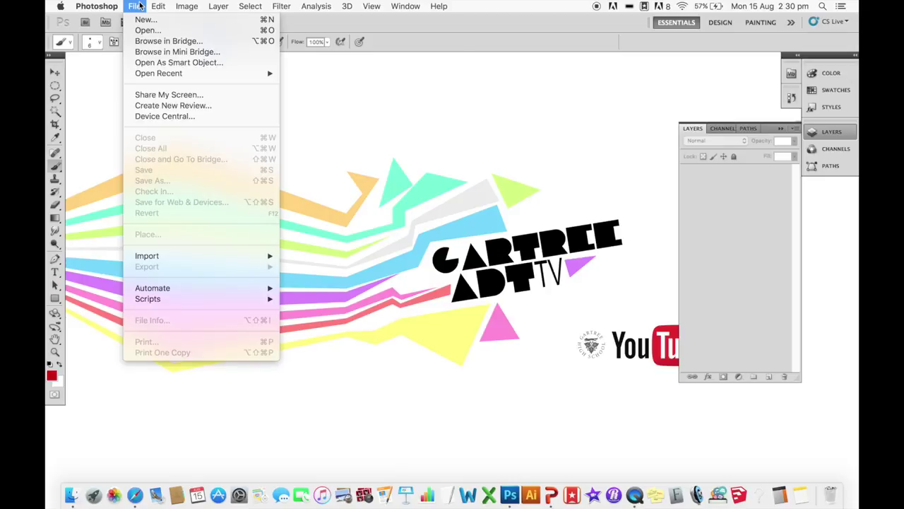
{"action": "left_click", "coordinate": [146, 19]}
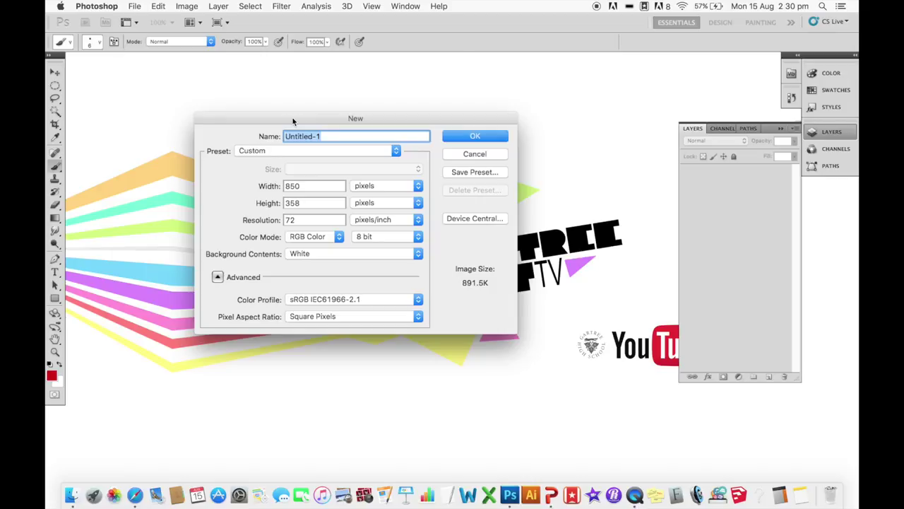
{"action": "type", "text": "GartreeADT-TV"}
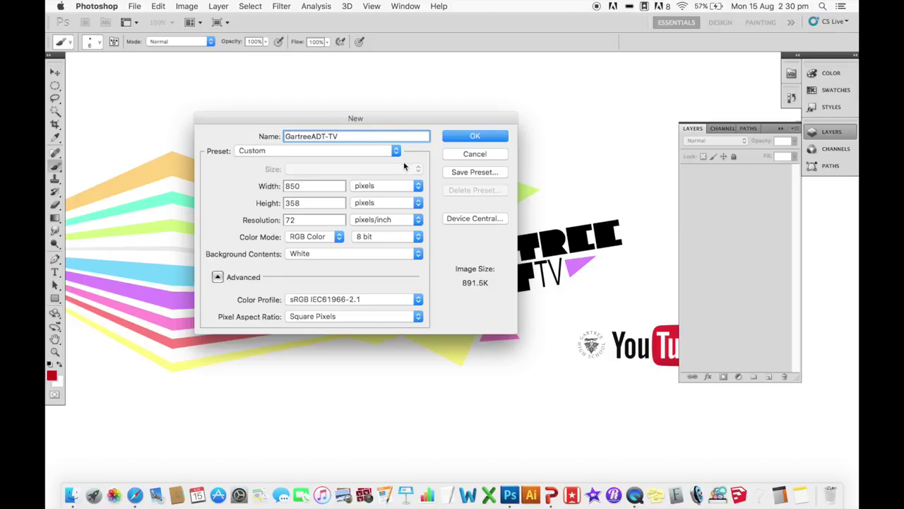
{"action": "left_click", "coordinate": [378, 150]}
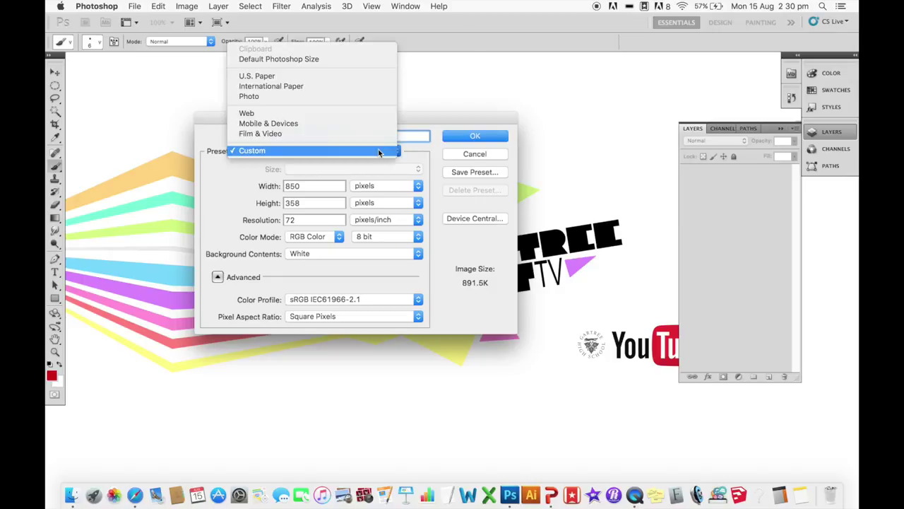
{"action": "left_click", "coordinate": [317, 86]}
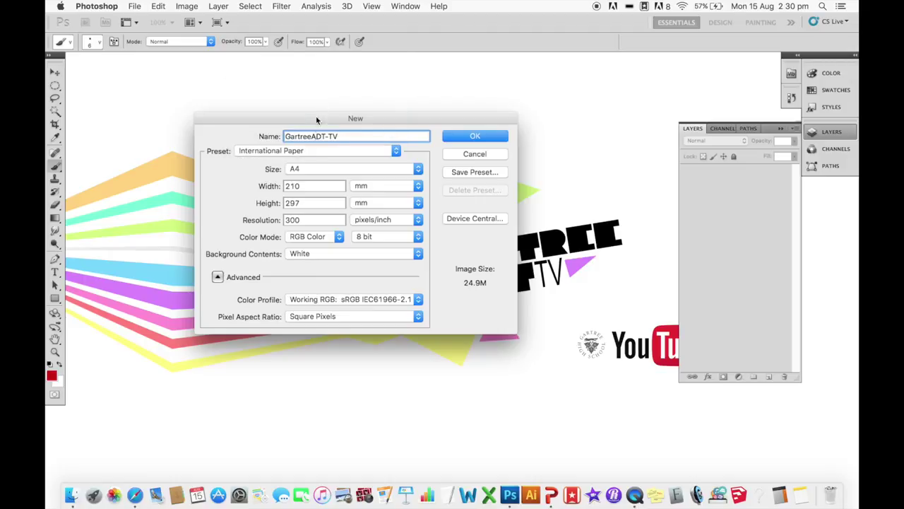
{"action": "left_click", "coordinate": [317, 174]}
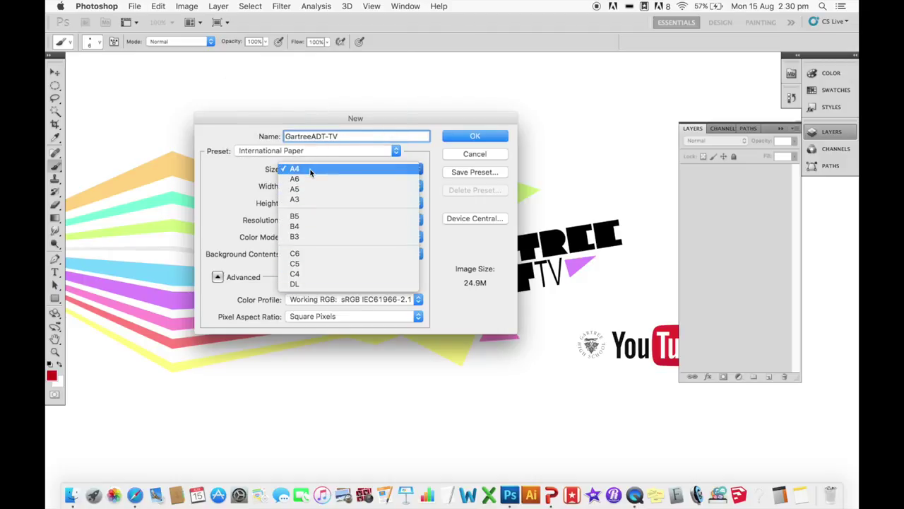
{"action": "left_click", "coordinate": [310, 173]}
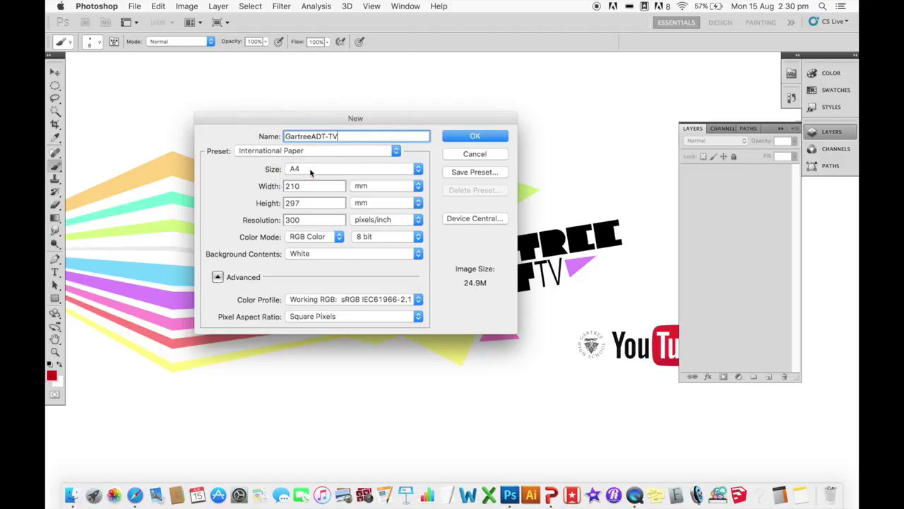
Step: Set resolution to 300 pixels/inch and colour mode to CMYK Color, then create the document
{"action": "left_click", "coordinate": [314, 220]}
{"action": "left_click", "coordinate": [358, 223]}
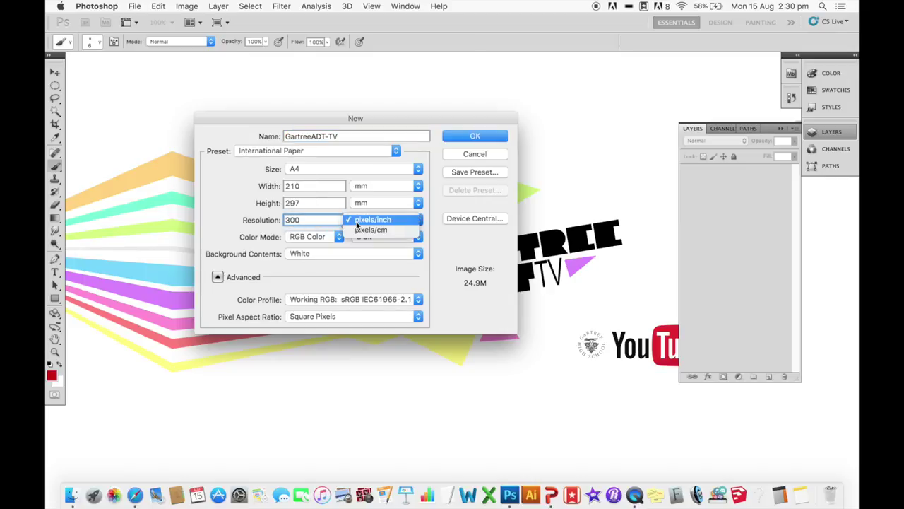
{"action": "left_click", "coordinate": [328, 219]}
{"action": "double_click", "coordinate": [328, 219]}
{"action": "type", "text": "72"}
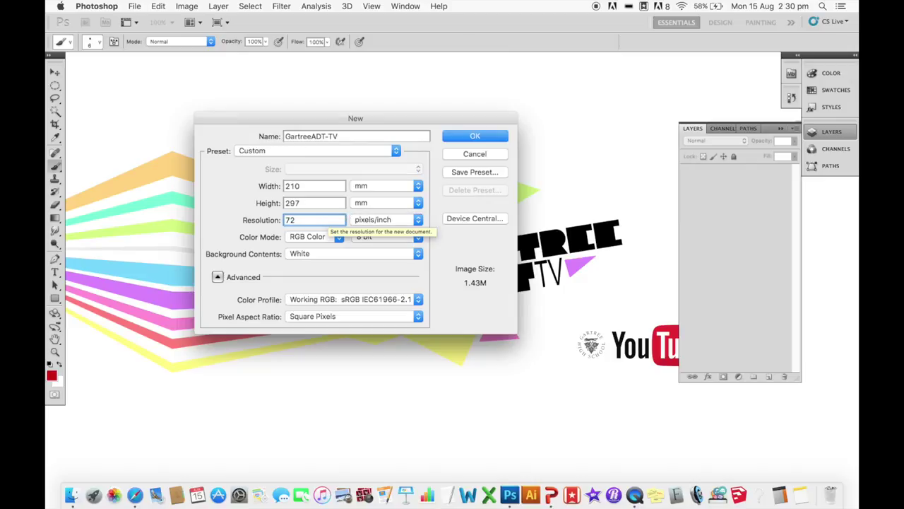
{"action": "key", "text": "BackSpace"}
{"action": "key", "text": "BackSpace"}
{"action": "type", "text": "300"}
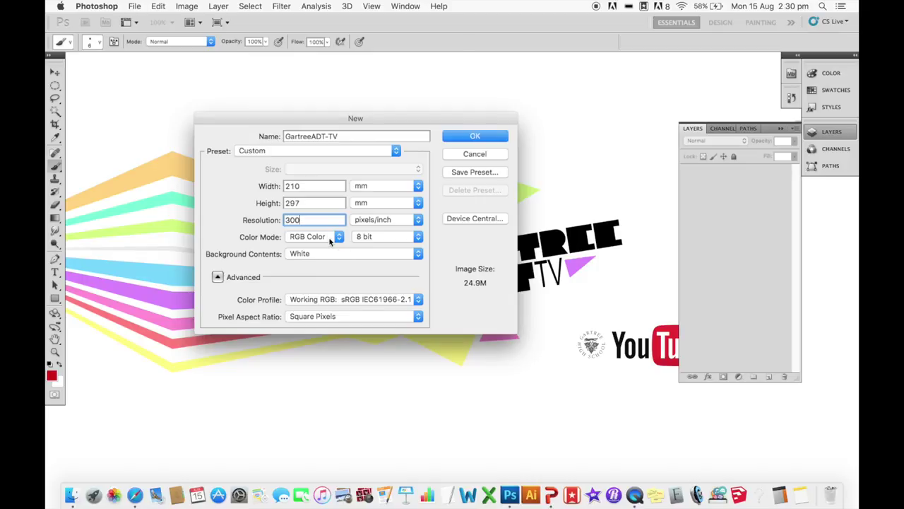
{"action": "left_click", "coordinate": [329, 241]}
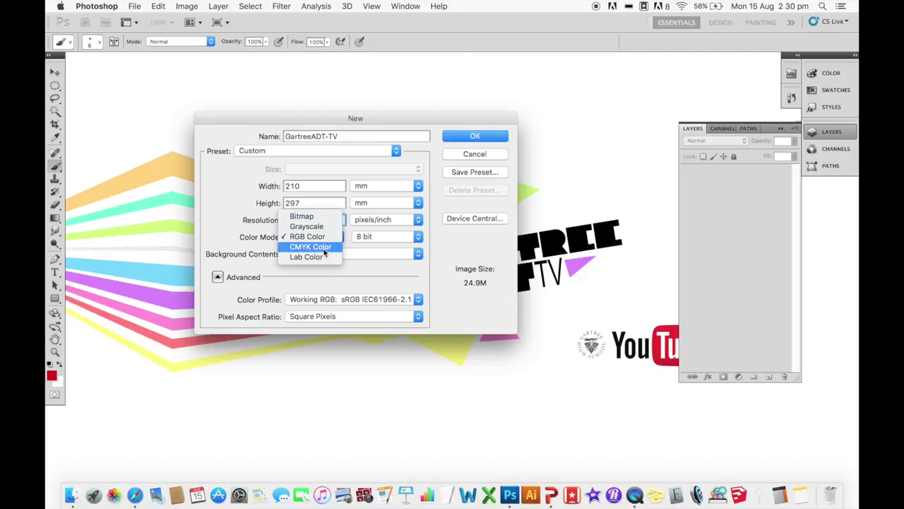
{"action": "left_click", "coordinate": [324, 248]}
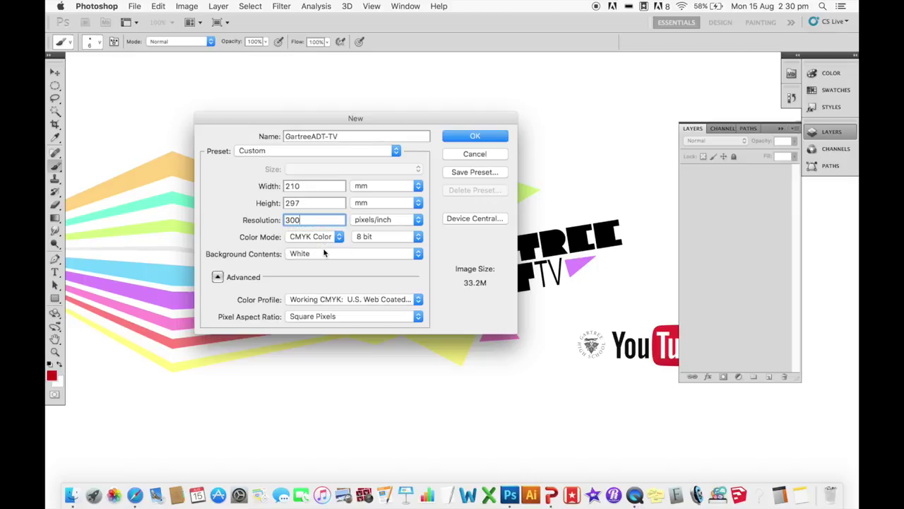
{"action": "left_click", "coordinate": [472, 137]}
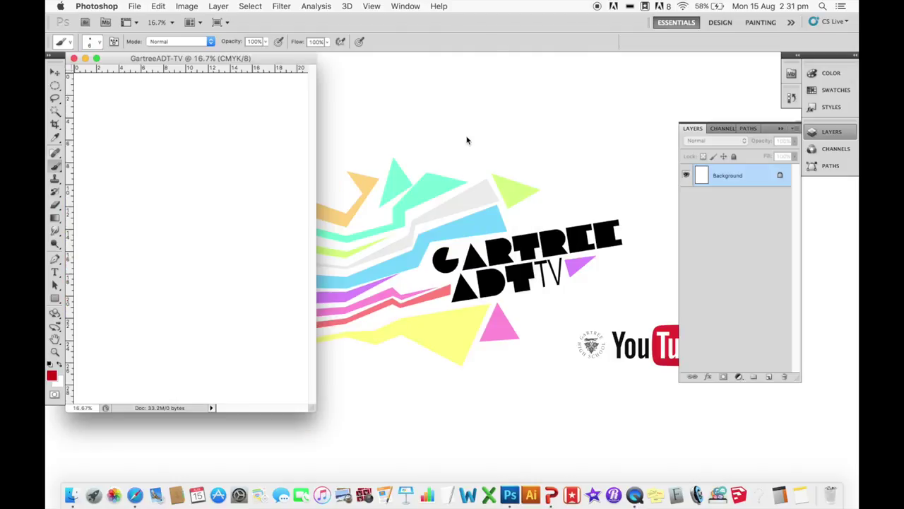
Step: Enlarge the document window to nearly full width and toggle the floating Layers panel
{"action": "left_click_drag", "start_coordinate": [312, 410], "coordinate": [819, 465]}
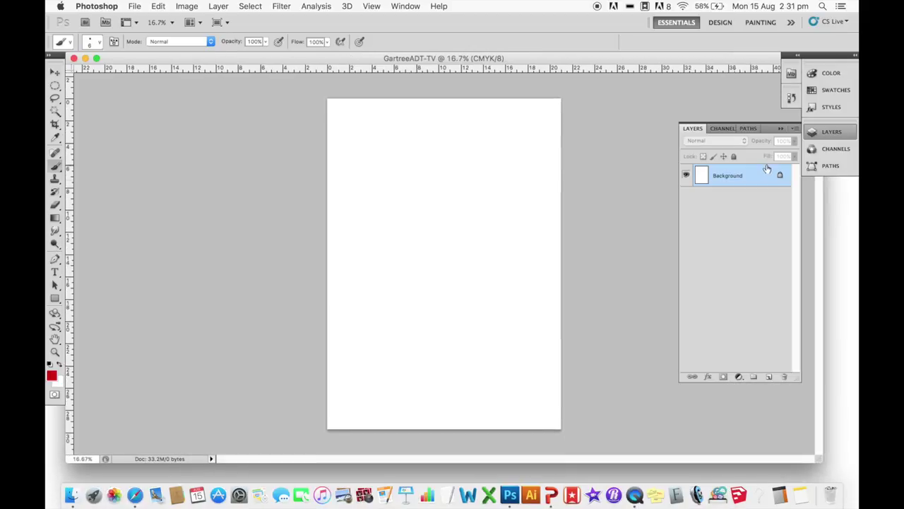
{"action": "left_click", "coordinate": [780, 129]}
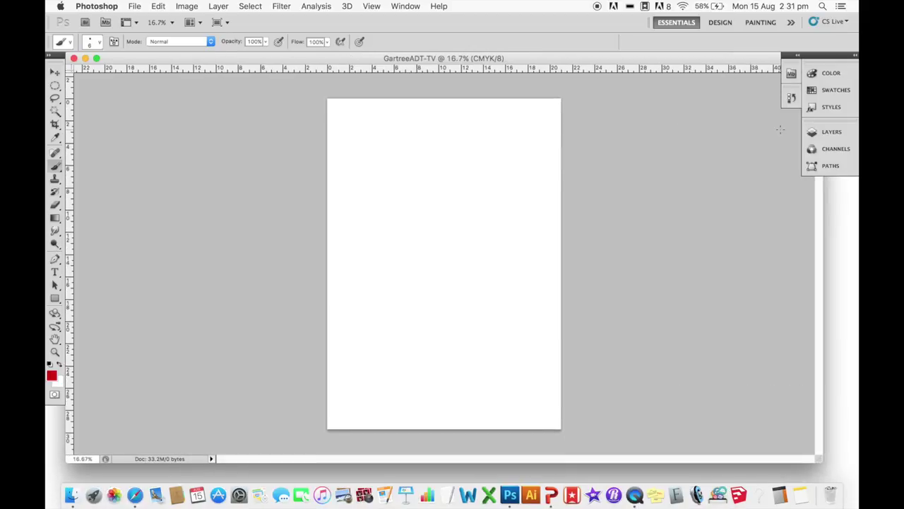
{"action": "left_click", "coordinate": [829, 133]}
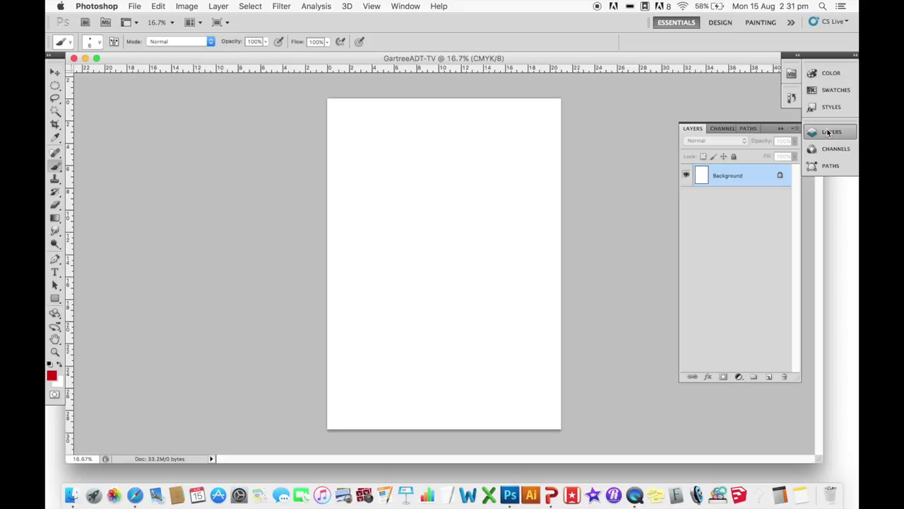
{"action": "left_click", "coordinate": [829, 133]}
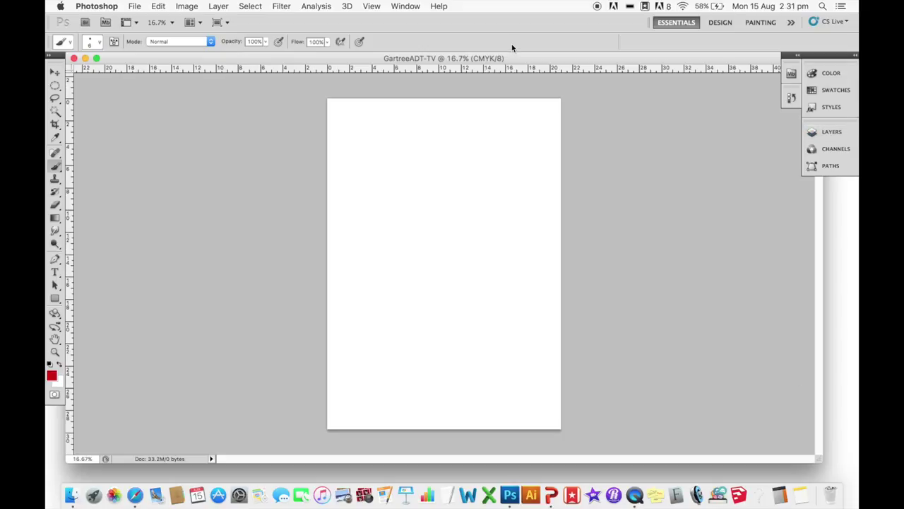
Step: Reset the workspace to the default Essentials layout
{"action": "left_click", "coordinate": [378, 5]}
{"action": "mouse_move", "coordinate": [398, 3]}
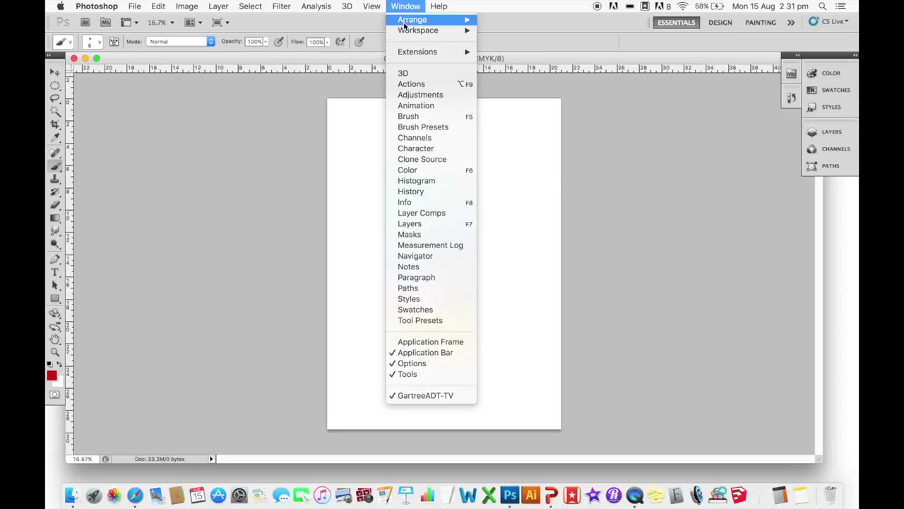
{"action": "mouse_move", "coordinate": [472, 34]}
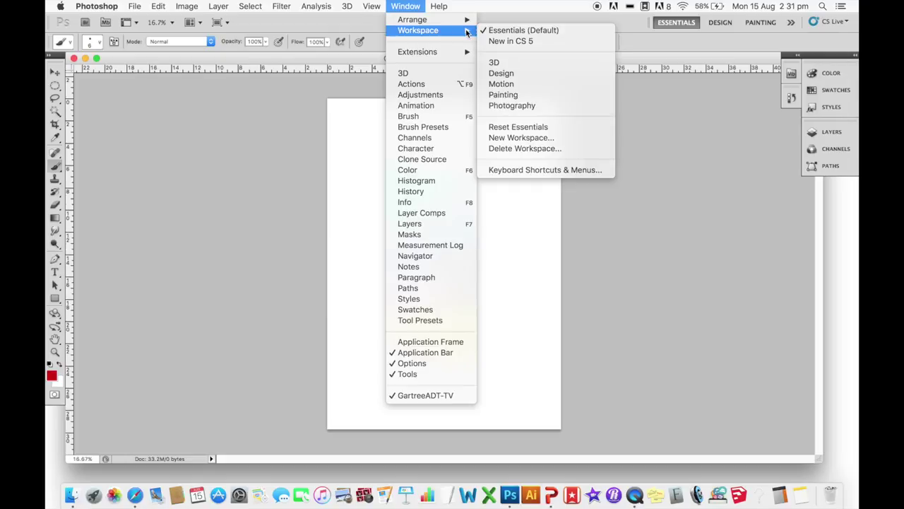
{"action": "left_click", "coordinate": [511, 129]}
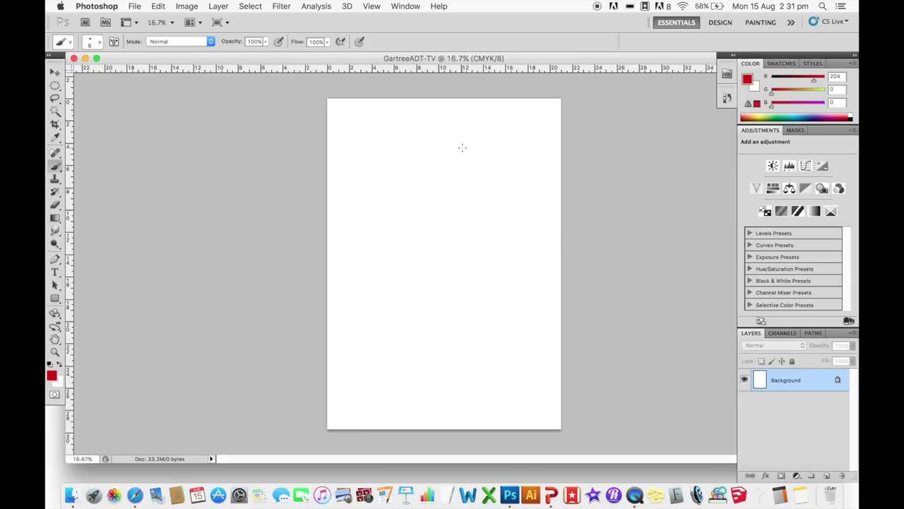
Step: Select the Paint Bucket Tool from the Gradient flyout and add an empty Layer 1
{"action": "left_click", "coordinate": [55, 72]}
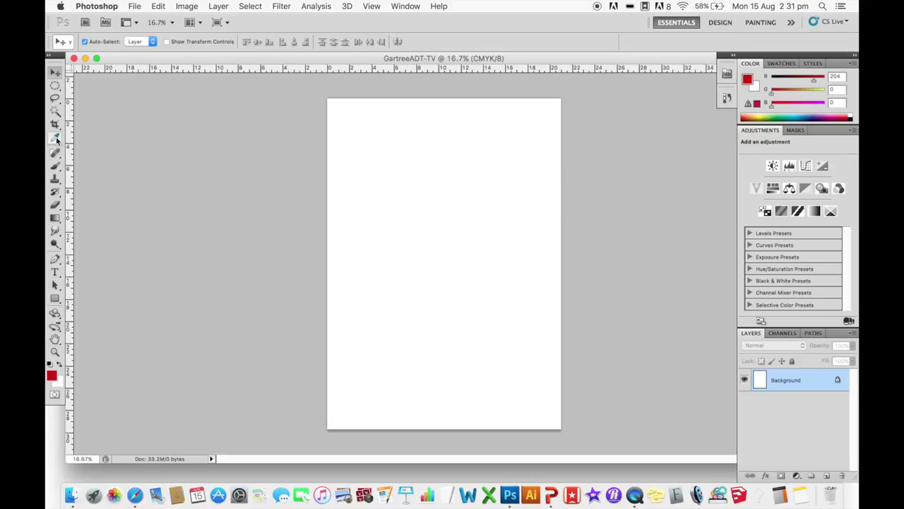
{"action": "left_click", "coordinate": [55, 166]}
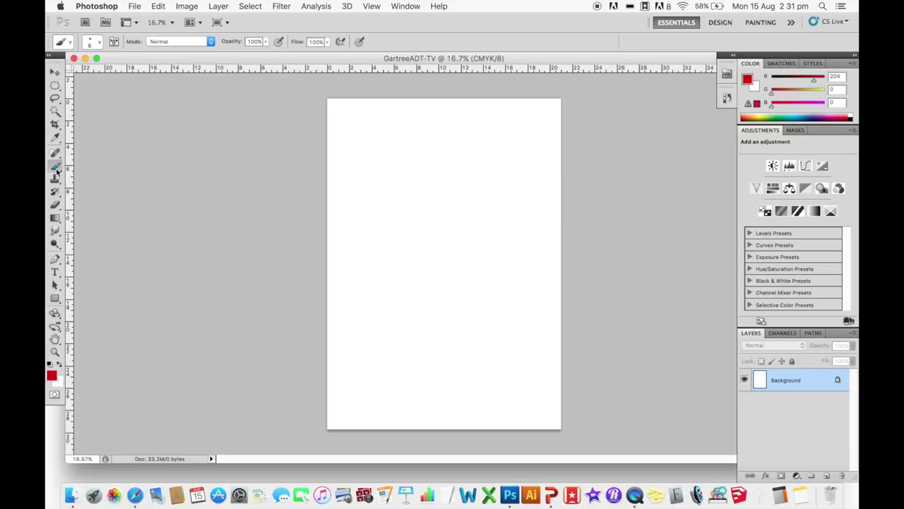
{"action": "left_click", "coordinate": [56, 169]}
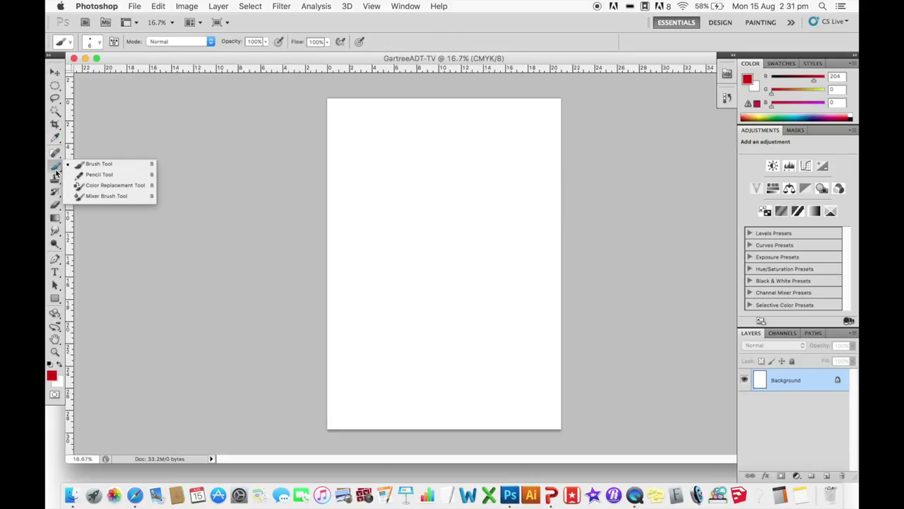
{"action": "left_click", "coordinate": [55, 218]}
{"action": "left_click", "coordinate": [58, 221]}
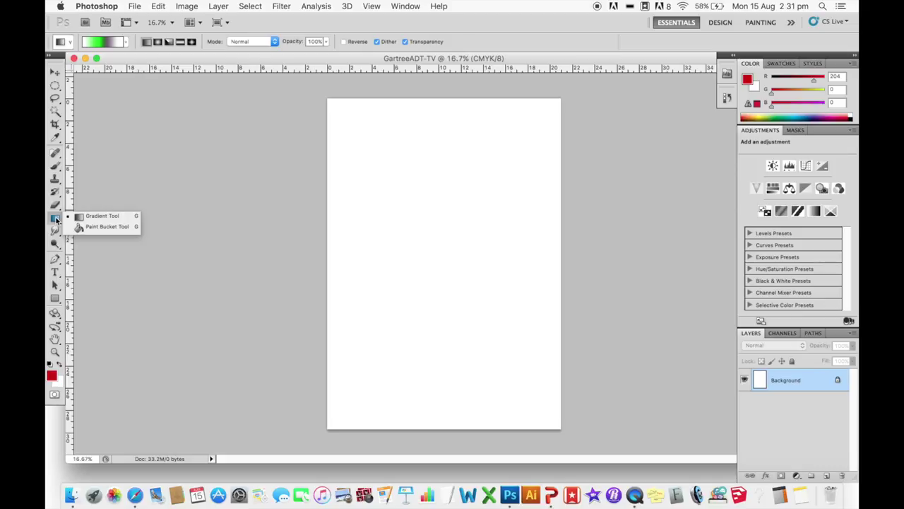
{"action": "left_click", "coordinate": [79, 227]}
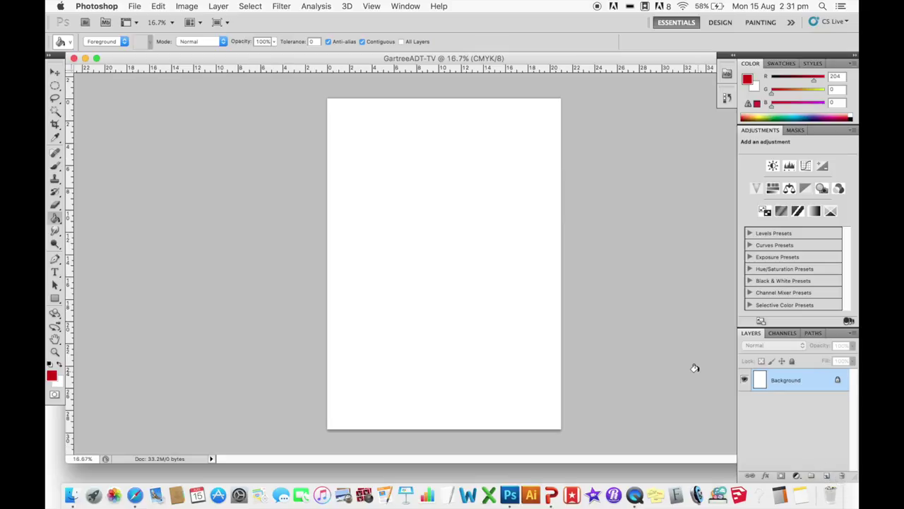
{"action": "left_click", "coordinate": [826, 475]}
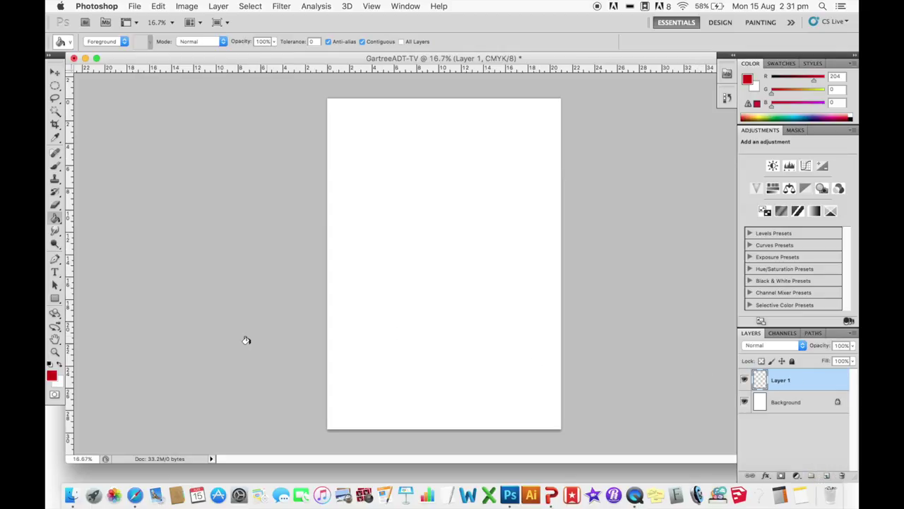
Step: Set the foreground colour to blue #4e9dff in the Color Picker
{"action": "left_click", "coordinate": [51, 376]}
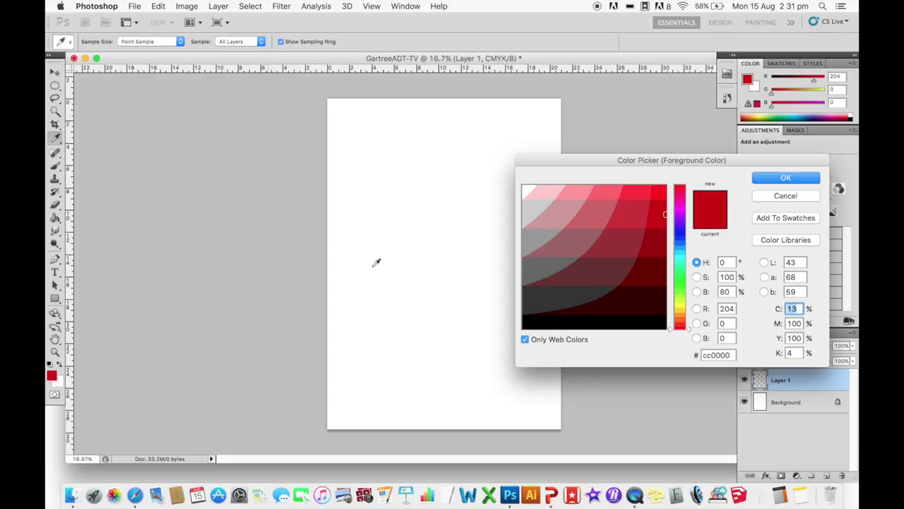
{"action": "left_click", "coordinate": [559, 340]}
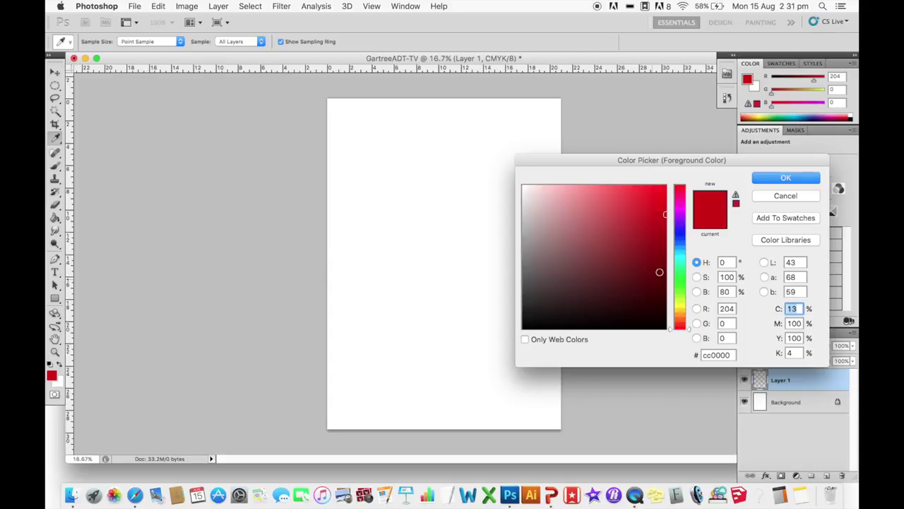
{"action": "mouse_move", "coordinate": [680, 204]}
{"action": "left_mouse_down"}
{"action": "mouse_move", "coordinate": [679, 314]}
{"action": "mouse_move", "coordinate": [677, 199]}
{"action": "left_mouse_up"}
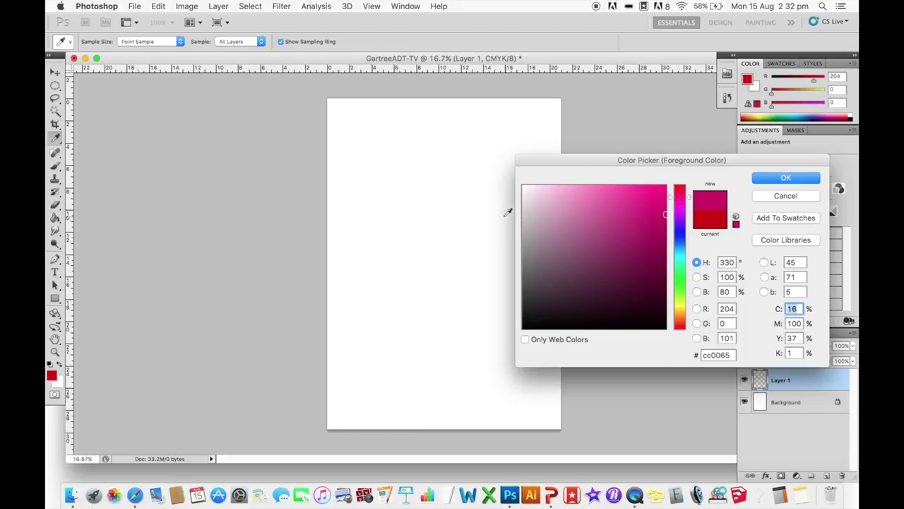
{"action": "left_click", "coordinate": [284, 242]}
{"action": "left_click", "coordinate": [384, 202]}
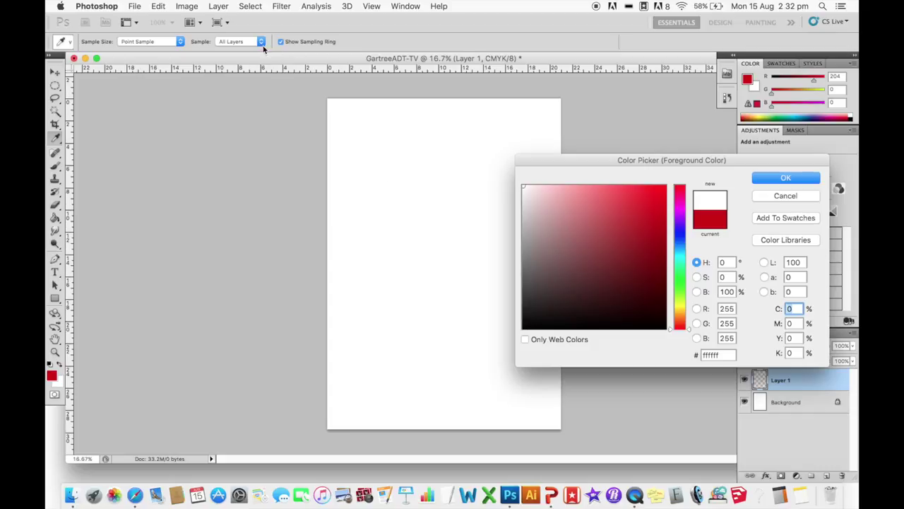
{"action": "left_click", "coordinate": [682, 247]}
{"action": "mouse_move", "coordinate": [660, 216]}
{"action": "left_mouse_down"}
{"action": "mouse_move", "coordinate": [669, 198]}
{"action": "mouse_move", "coordinate": [621, 185]}
{"action": "left_mouse_up"}
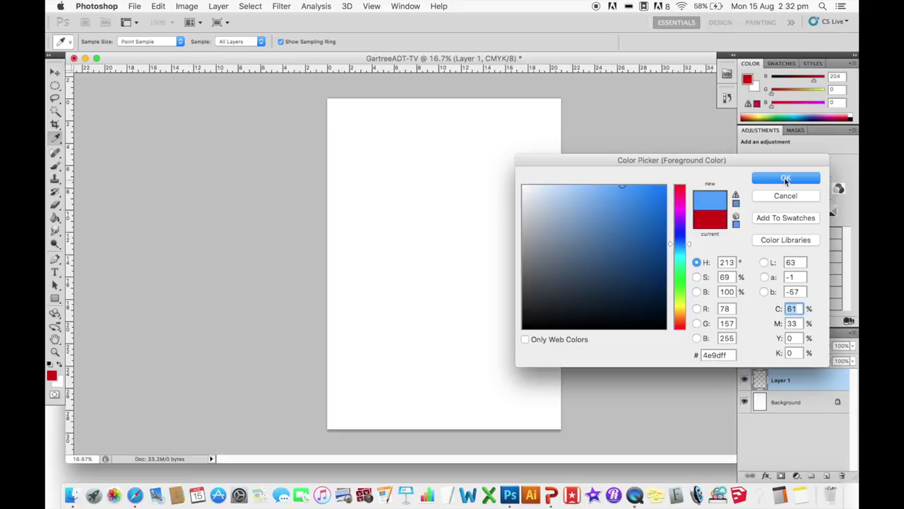
{"action": "left_click", "coordinate": [786, 180]}
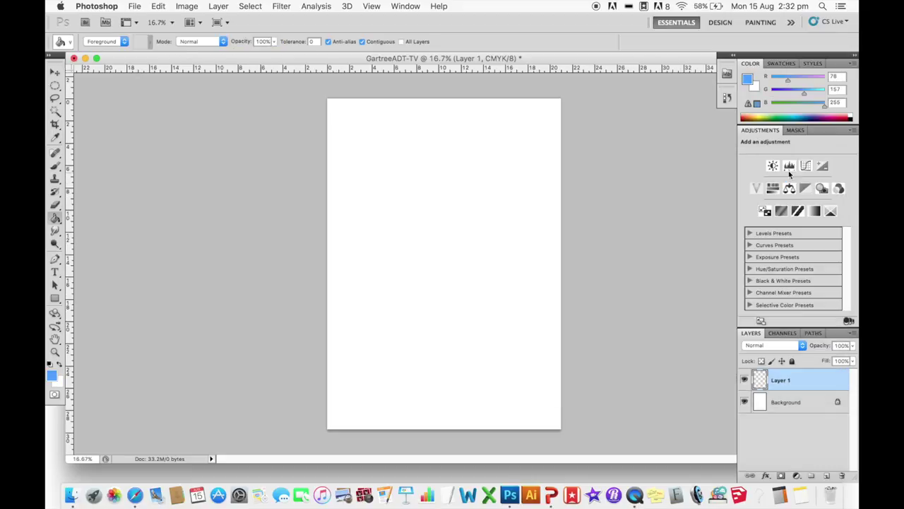
Step: Set the background colour to dark grey #504f4f
{"action": "left_click", "coordinate": [59, 386]}
{"action": "left_click", "coordinate": [524, 283]}
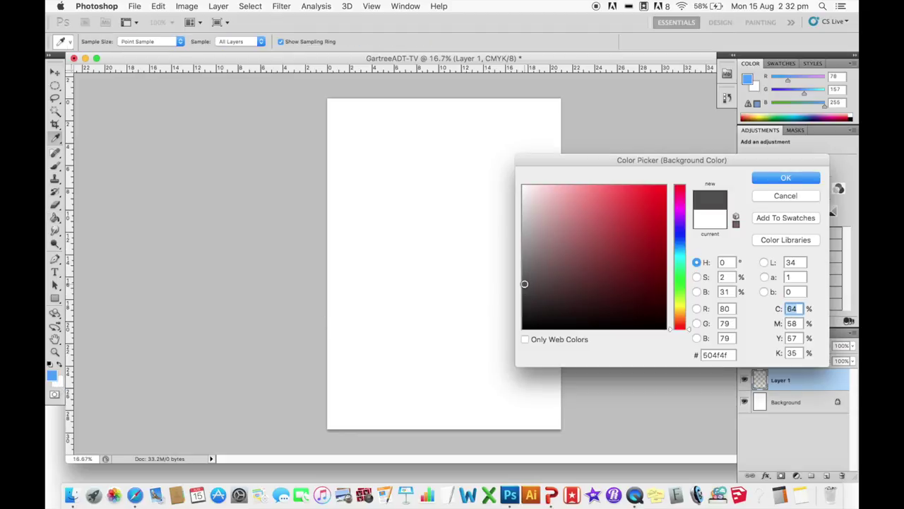
{"action": "left_click", "coordinate": [784, 176]}
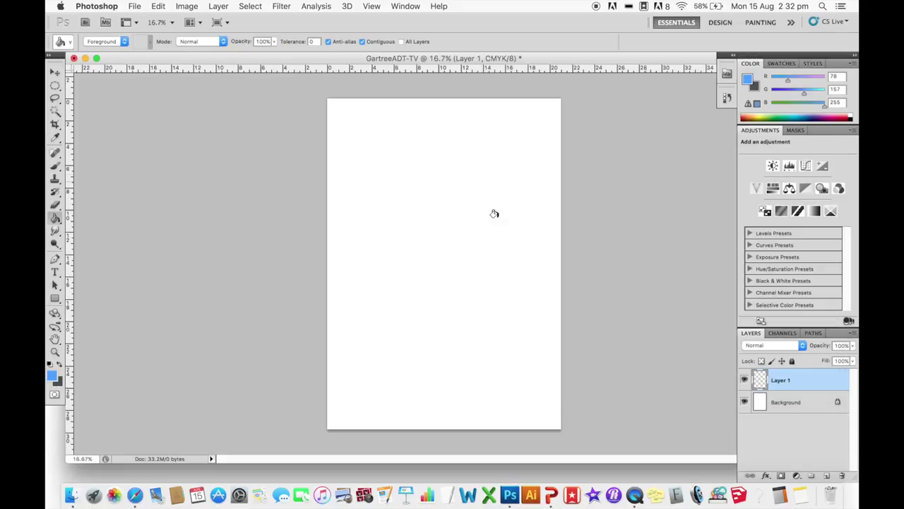
Step: Try blue, dark grey and black fills on Layer 1, finishing with solid white
{"action": "left_click", "coordinate": [382, 283]}
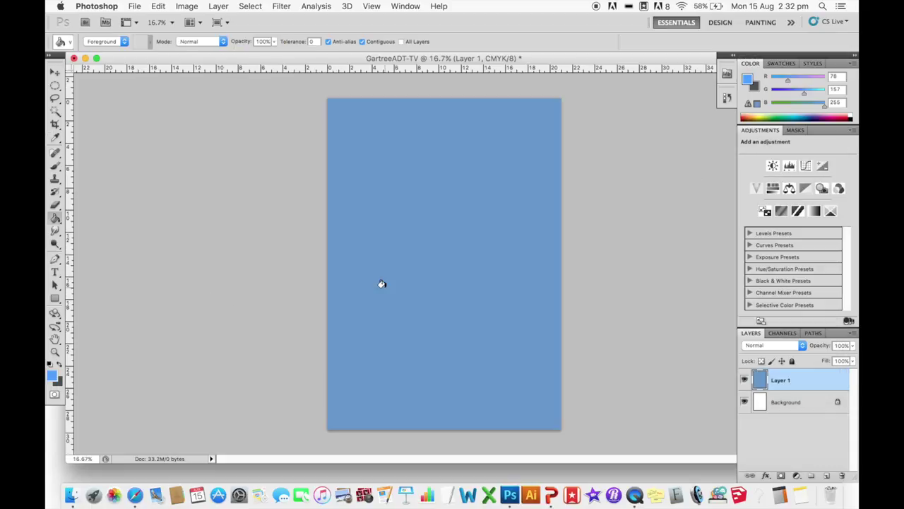
{"action": "left_click", "coordinate": [60, 365]}
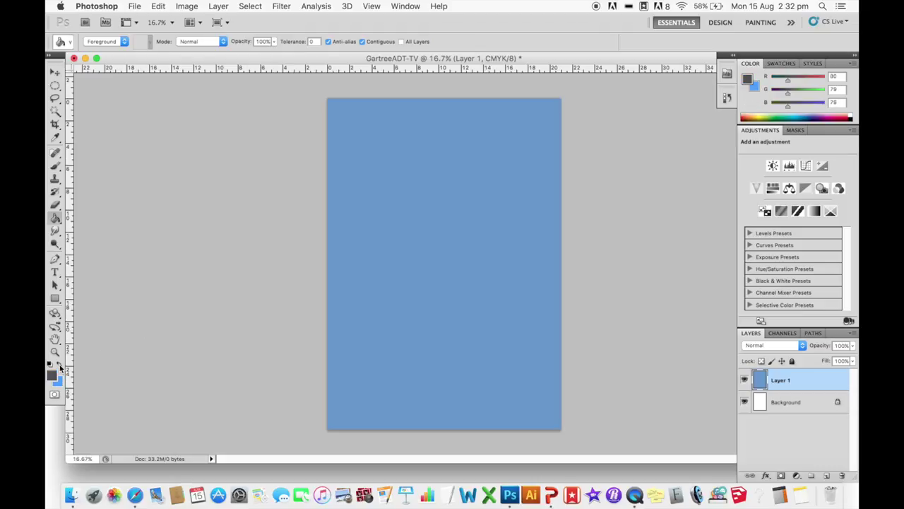
{"action": "left_click", "coordinate": [377, 329]}
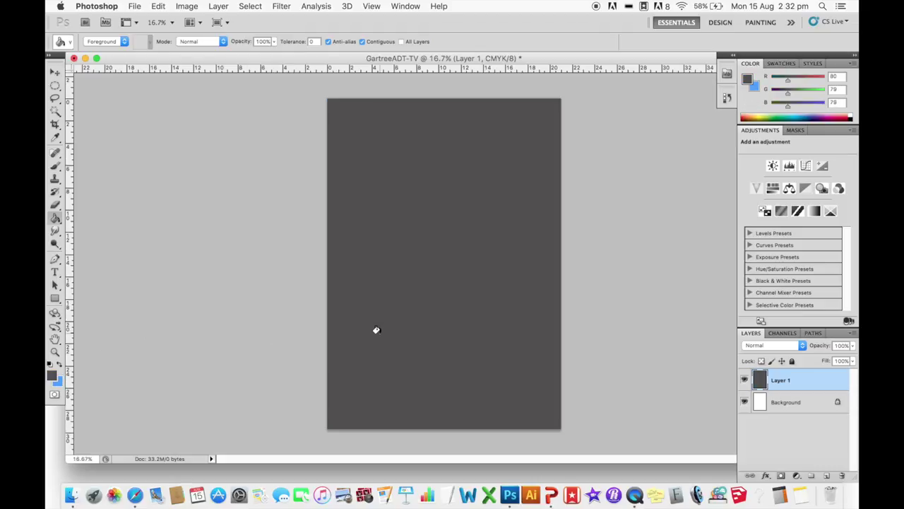
{"action": "left_click", "coordinate": [59, 364]}
{"action": "left_click", "coordinate": [393, 334]}
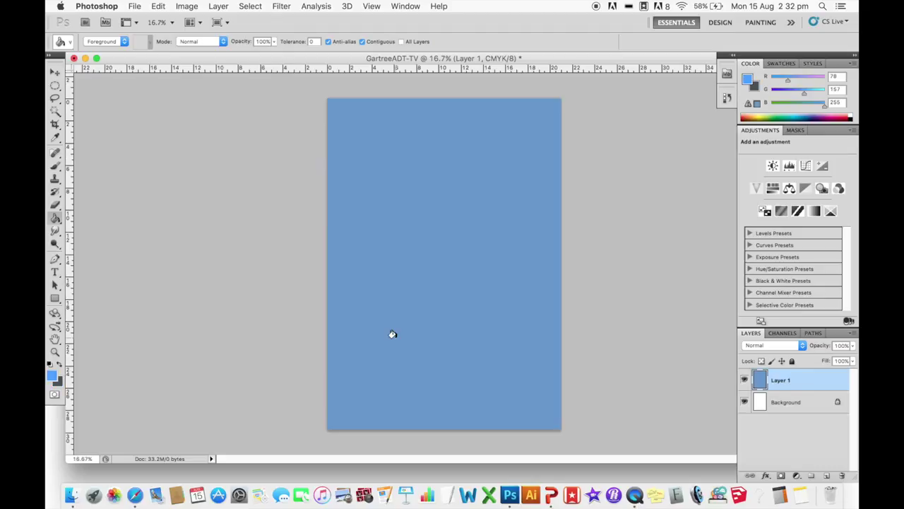
{"action": "left_click", "coordinate": [50, 365]}
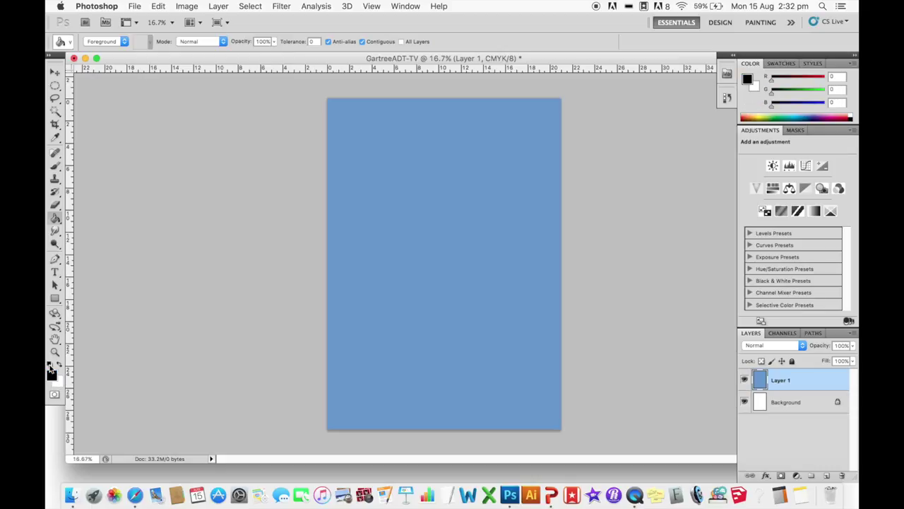
{"action": "left_click", "coordinate": [374, 316]}
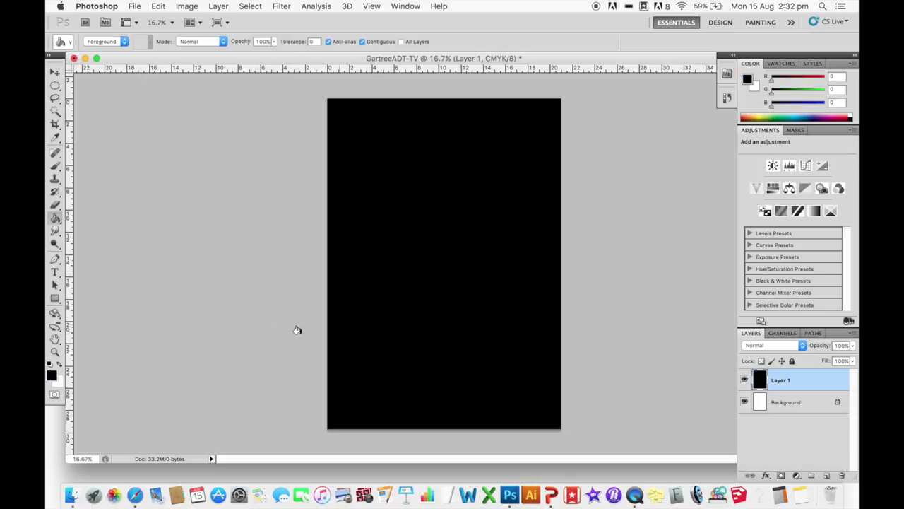
{"action": "left_click", "coordinate": [59, 364]}
{"action": "left_click", "coordinate": [393, 358]}
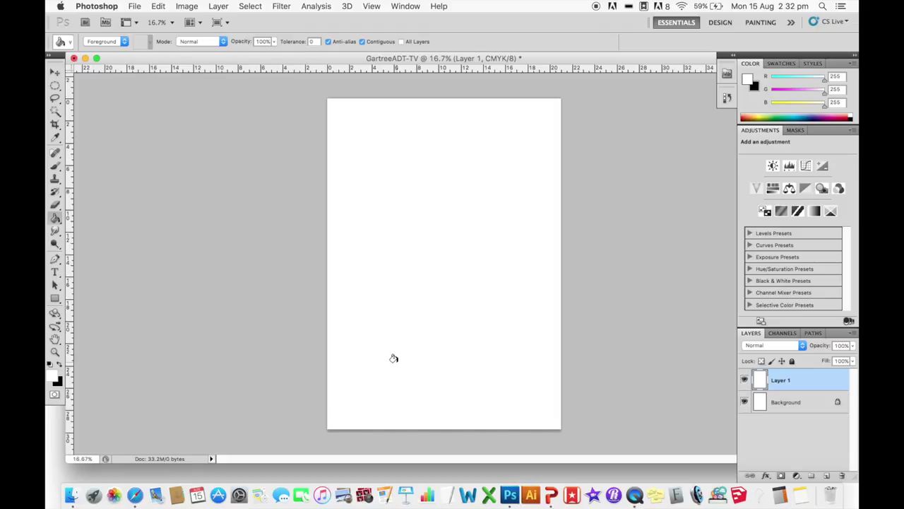
Step: Fill Layer 1 with black and toggle its visibility to check beneath
{"action": "left_click", "coordinate": [60, 365]}
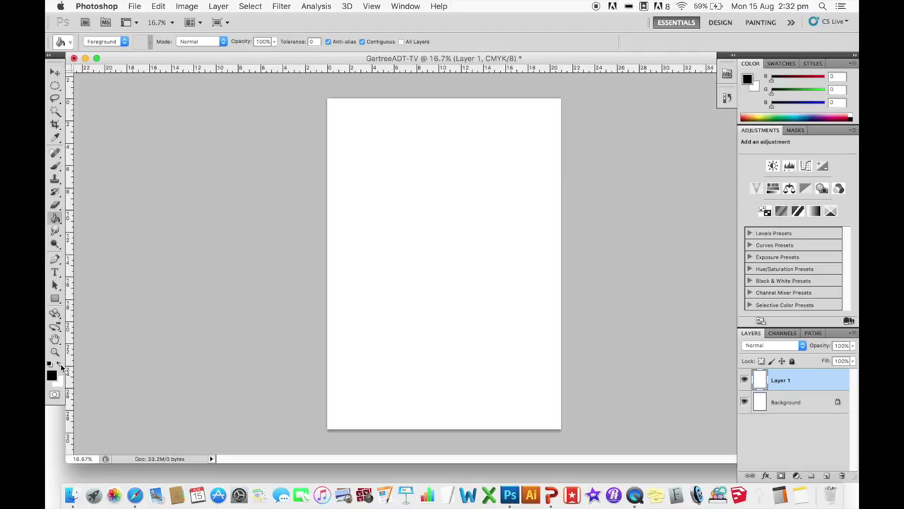
{"action": "left_click", "coordinate": [410, 322]}
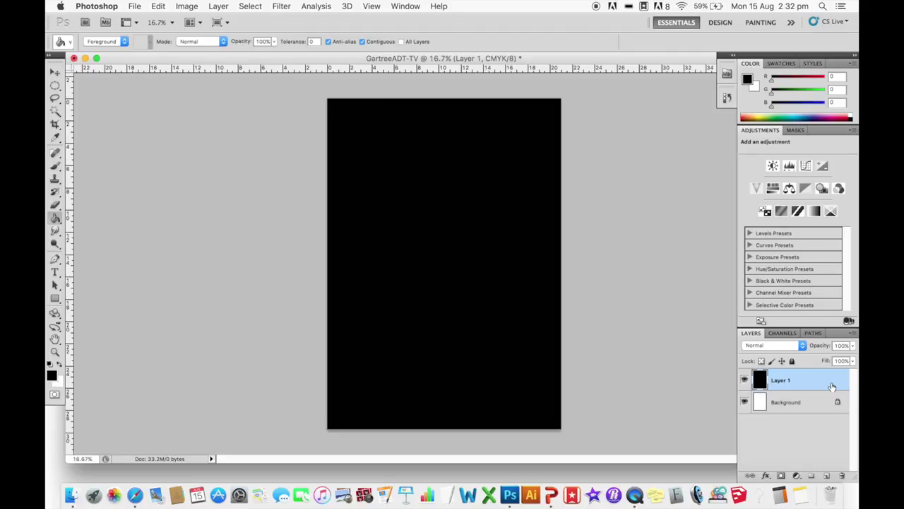
{"action": "left_click", "coordinate": [745, 380]}
{"action": "left_click", "coordinate": [745, 380]}
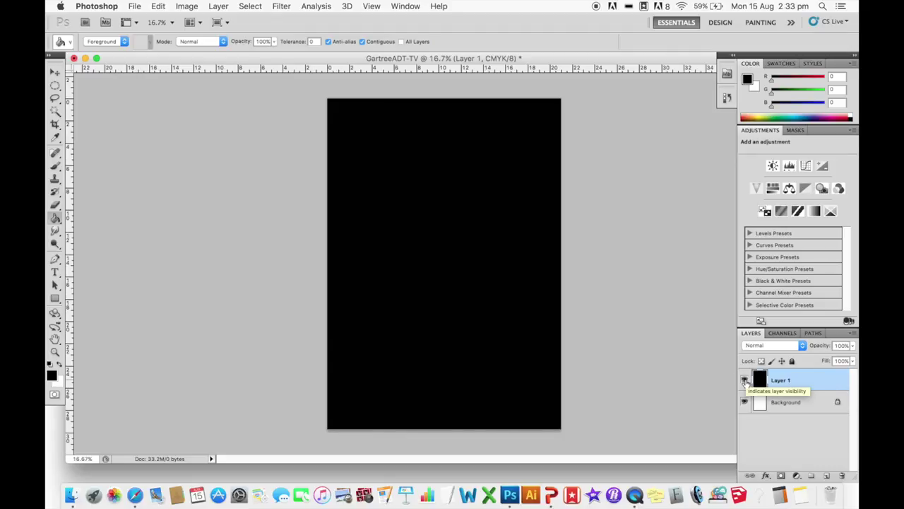
{"action": "left_click", "coordinate": [744, 381]}
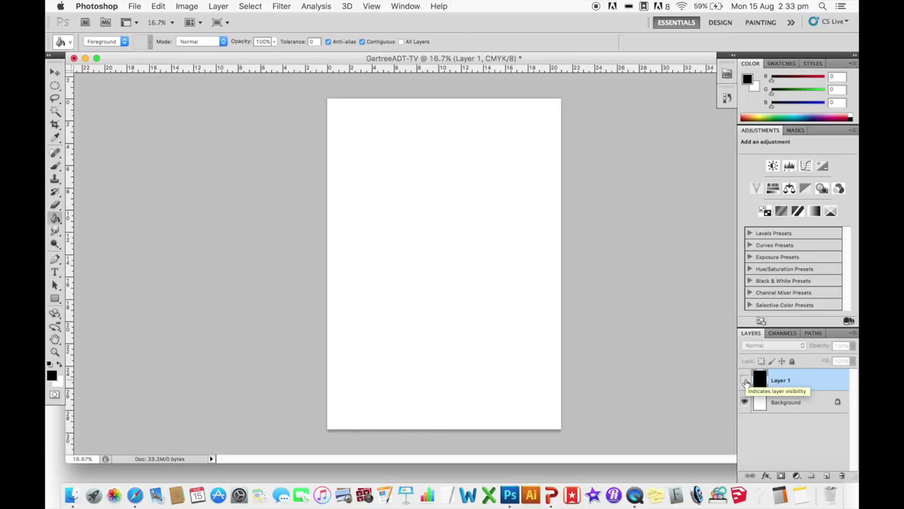
{"action": "left_click", "coordinate": [745, 381]}
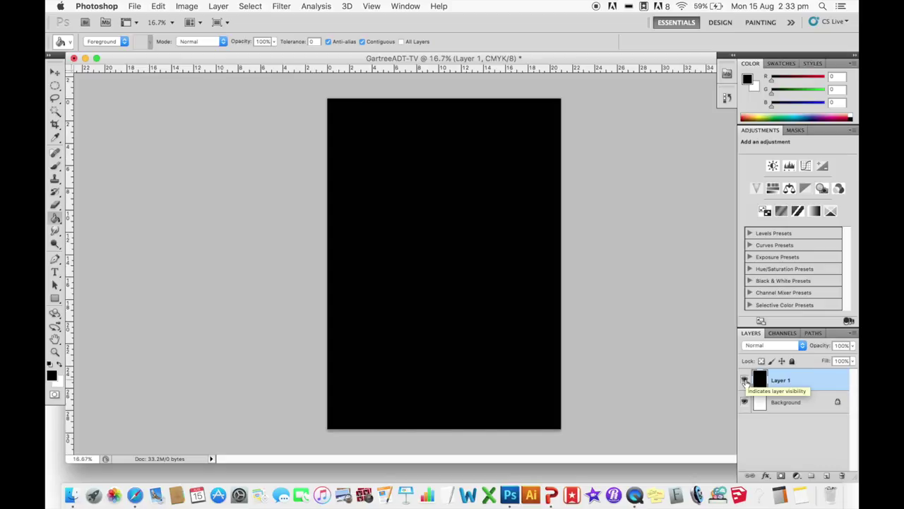
Step: Test Layer 1's opacity, restore it to 100%, and deselect the layer
{"action": "left_click", "coordinate": [855, 346]}
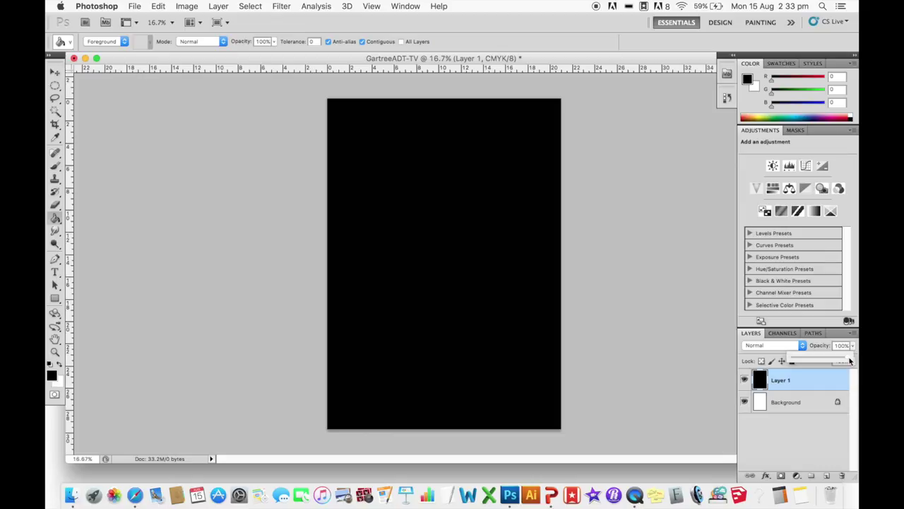
{"action": "left_click_drag", "start_coordinate": [851, 361], "coordinate": [783, 361]}
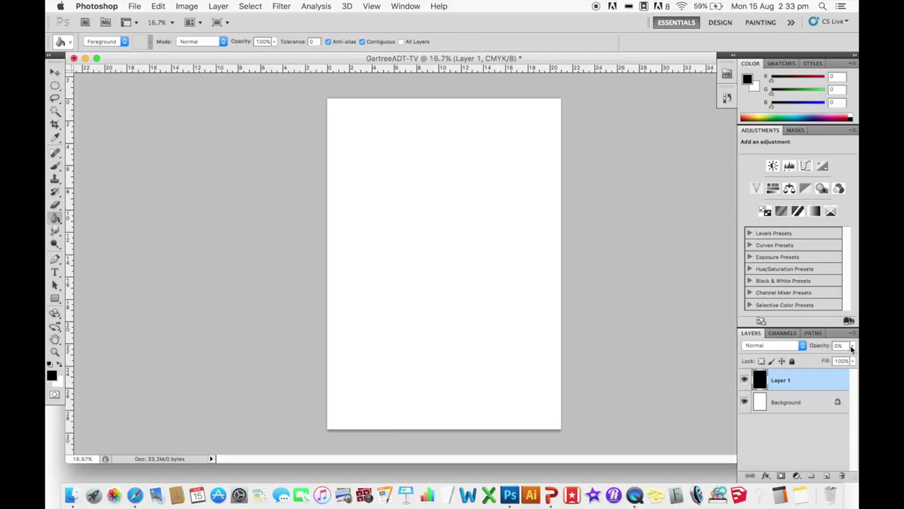
{"action": "left_click", "coordinate": [853, 345]}
{"action": "left_click_drag", "start_coordinate": [793, 360], "coordinate": [852, 358]}
{"action": "left_click", "coordinate": [819, 456]}
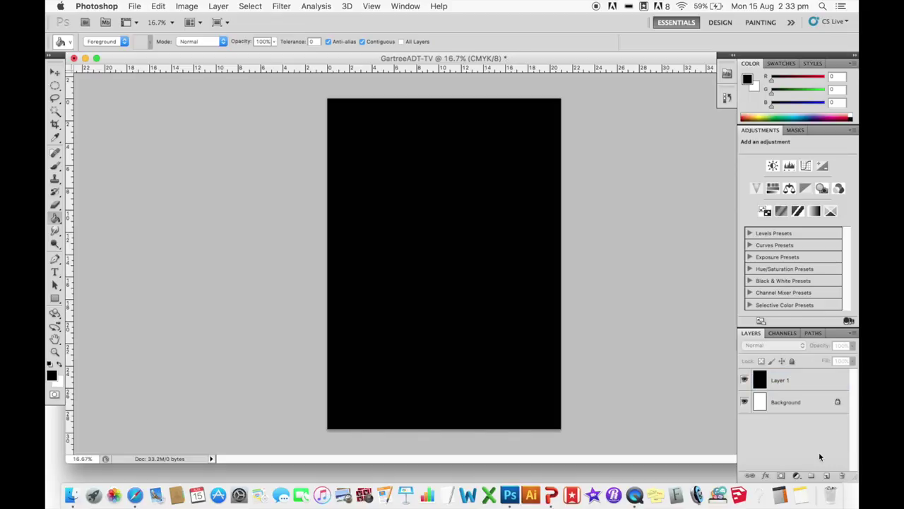
Step: Choose the Type tool and set the text colour to bright cyan
{"action": "left_click", "coordinate": [56, 272]}
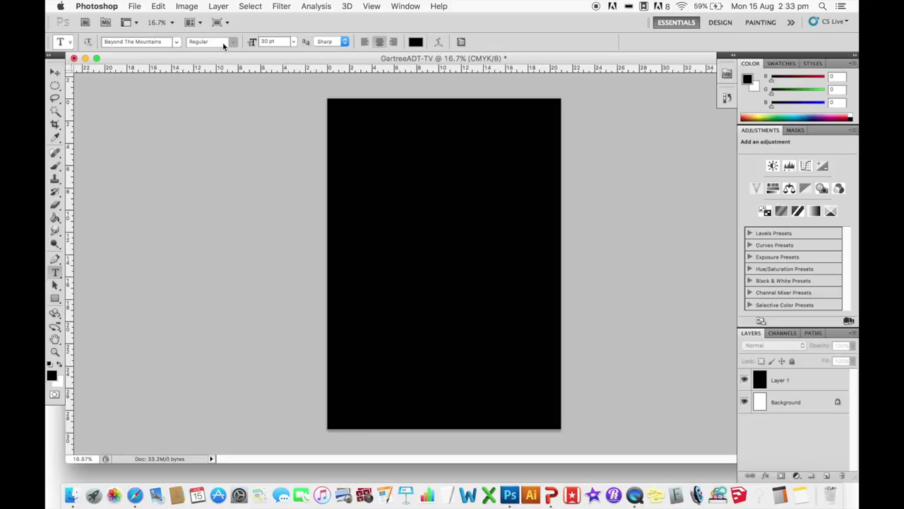
{"action": "left_click", "coordinate": [416, 43]}
{"action": "left_click_drag", "start_coordinate": [575, 208], "coordinate": [666, 185]}
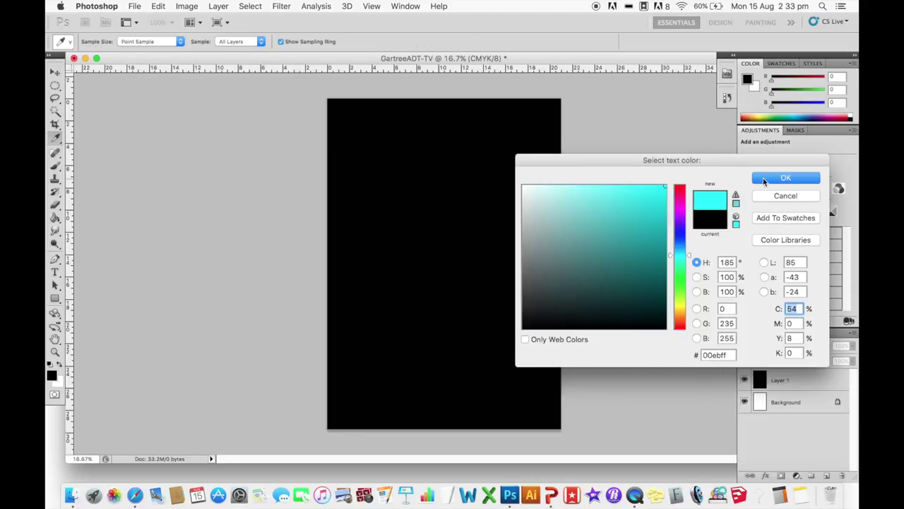
{"action": "left_click", "coordinate": [785, 178]}
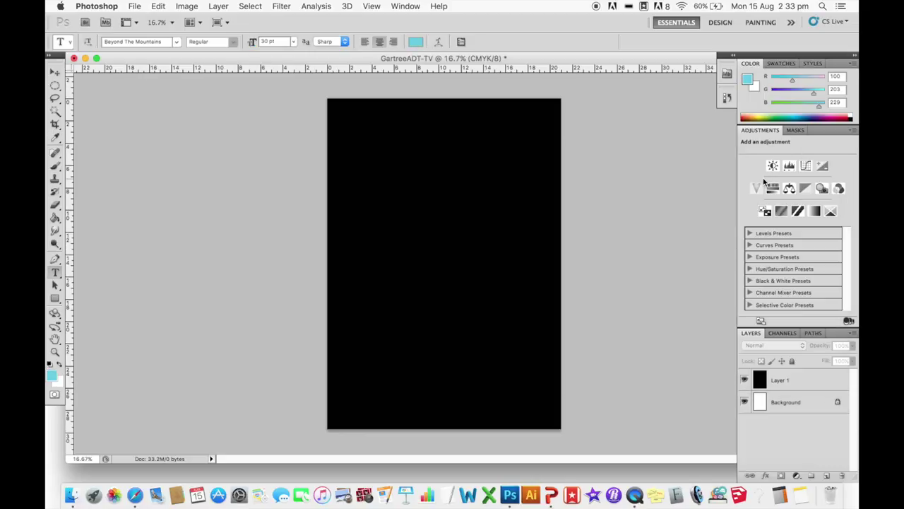
Step: Type 'Welcome!' near the upper left, then type a second 'Welcome!' in a centre text box
{"action": "left_click", "coordinate": [347, 198]}
{"action": "type", "text": "W"}
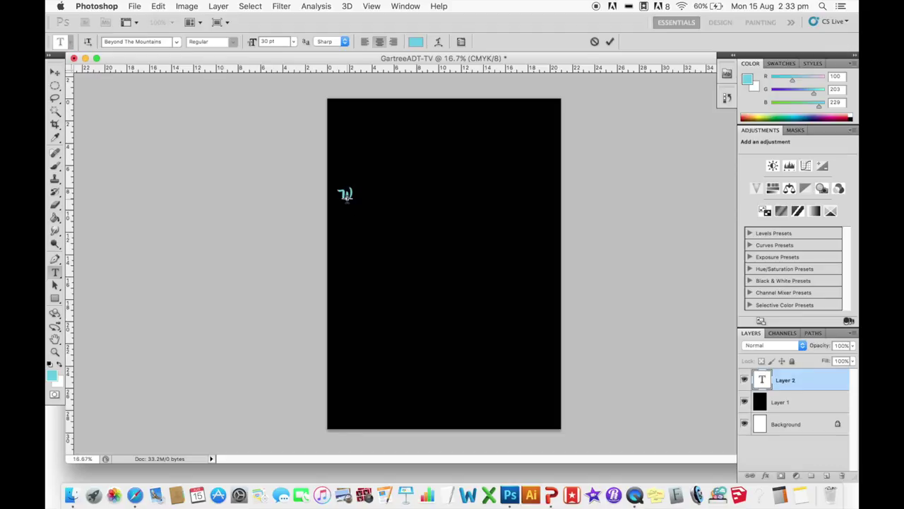
{"action": "type", "text": "elcome!"}
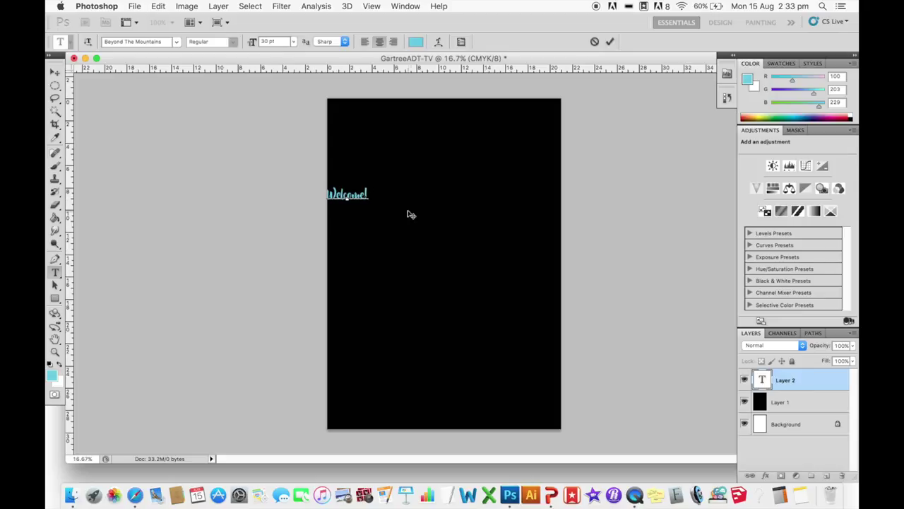
{"action": "left_click", "coordinate": [761, 380]}
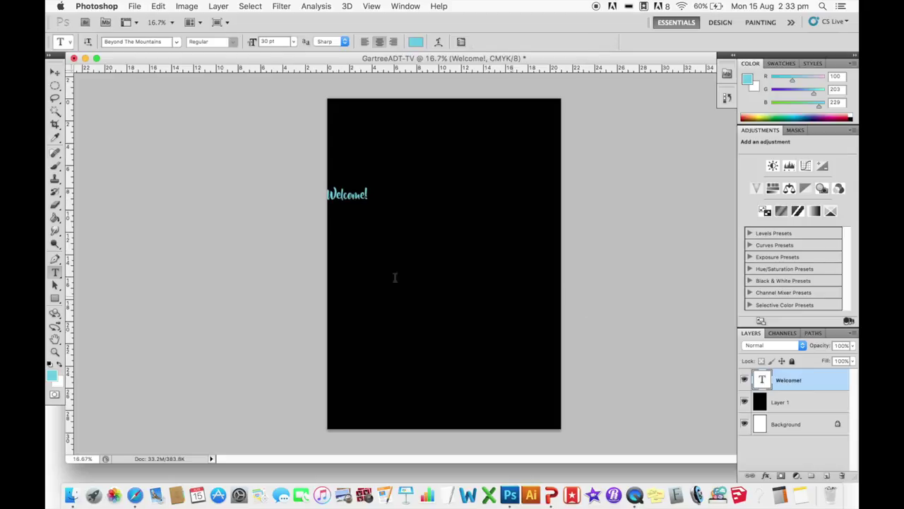
{"action": "left_click_drag", "start_coordinate": [347, 223], "coordinate": [495, 278]}
{"action": "type", "text": "Welcome!"}
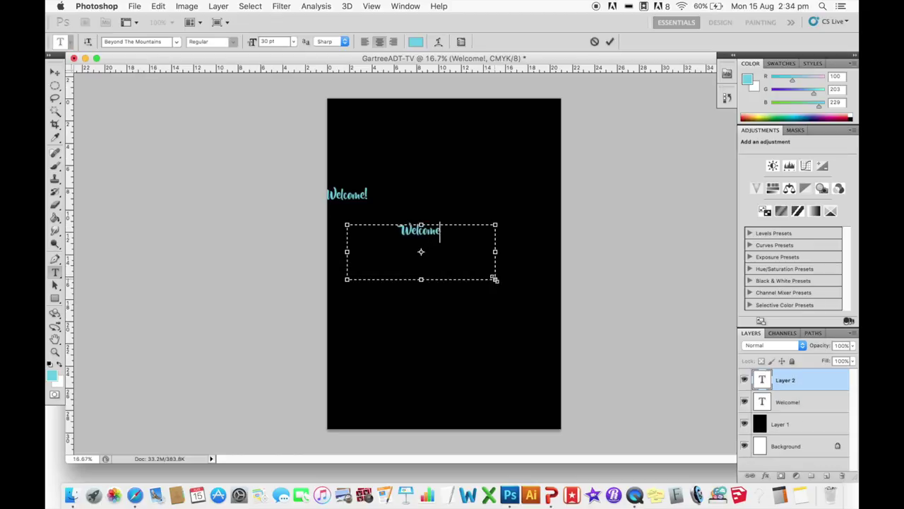
Step: Move the first Welcome! to the page's top-left and reposition the second Welcome!
{"action": "left_click", "coordinate": [794, 408]}
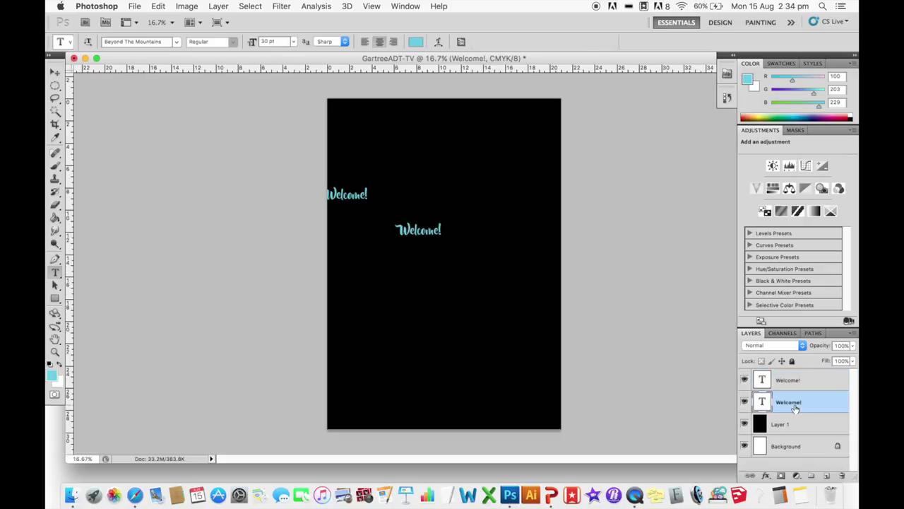
{"action": "left_click", "coordinate": [55, 73]}
{"action": "left_click_drag", "start_coordinate": [338, 200], "coordinate": [375, 132]}
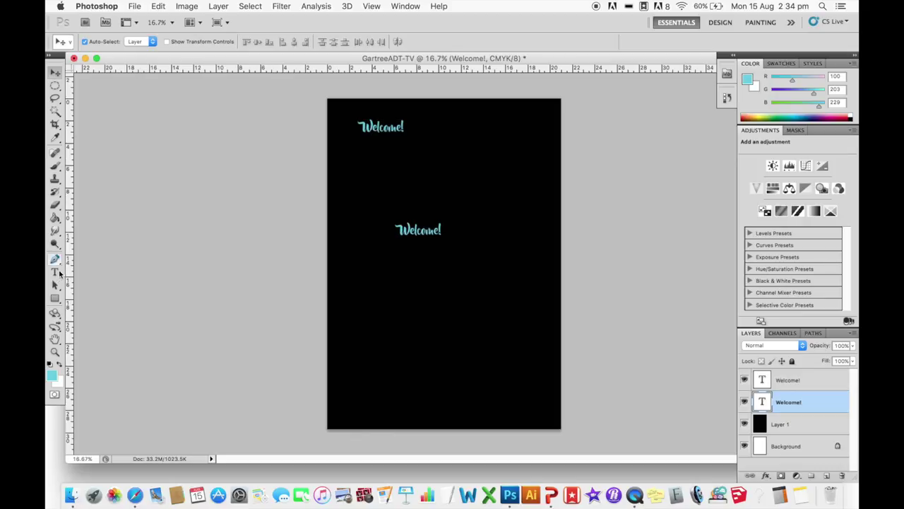
{"action": "left_click", "coordinate": [55, 274]}
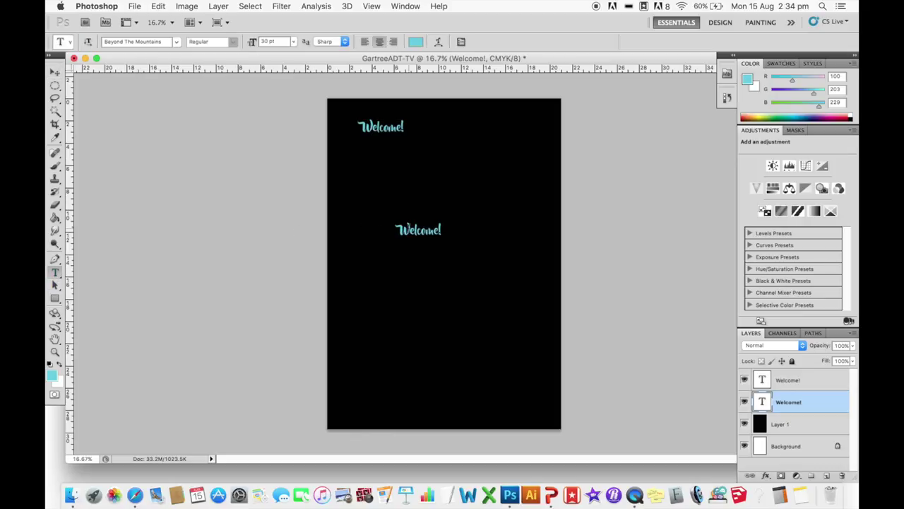
{"action": "left_click", "coordinate": [409, 228]}
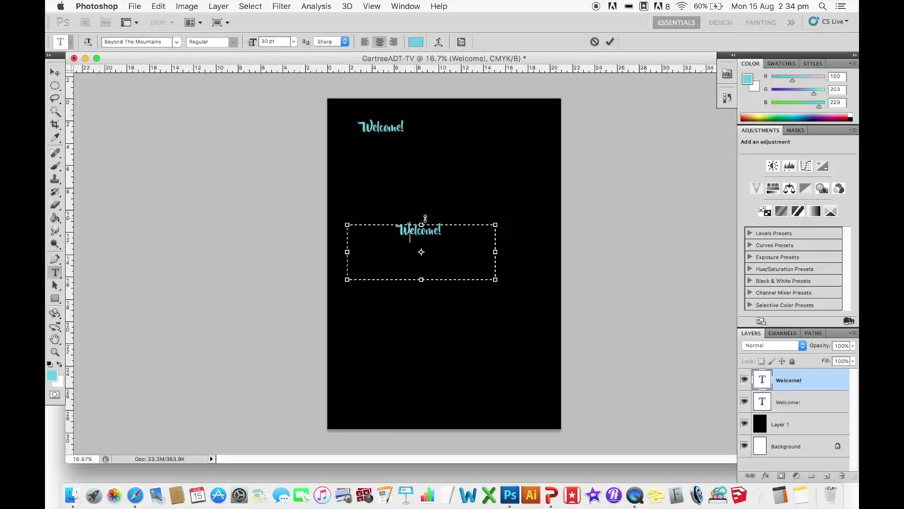
{"action": "left_click_drag", "start_coordinate": [491, 209], "coordinate": [501, 162]}
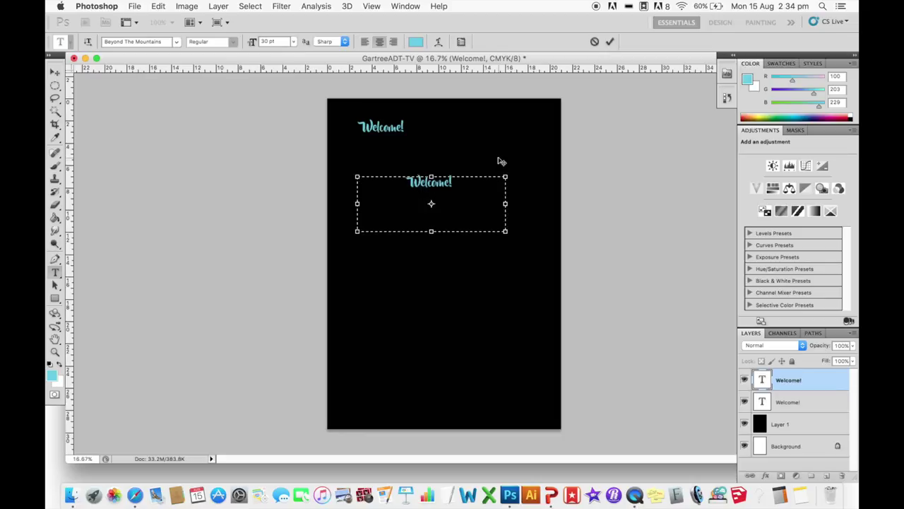
{"action": "left_click", "coordinate": [54, 72]}
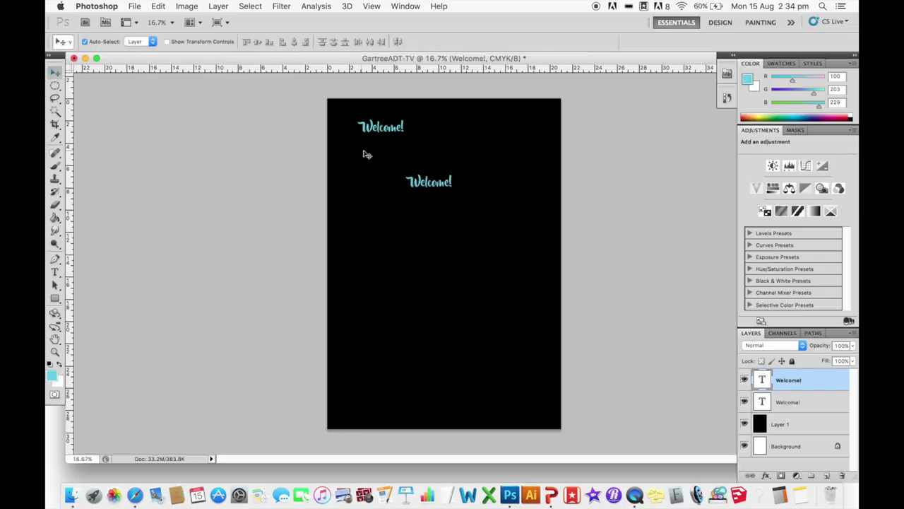
{"action": "left_click_drag", "start_coordinate": [403, 195], "coordinate": [422, 237]}
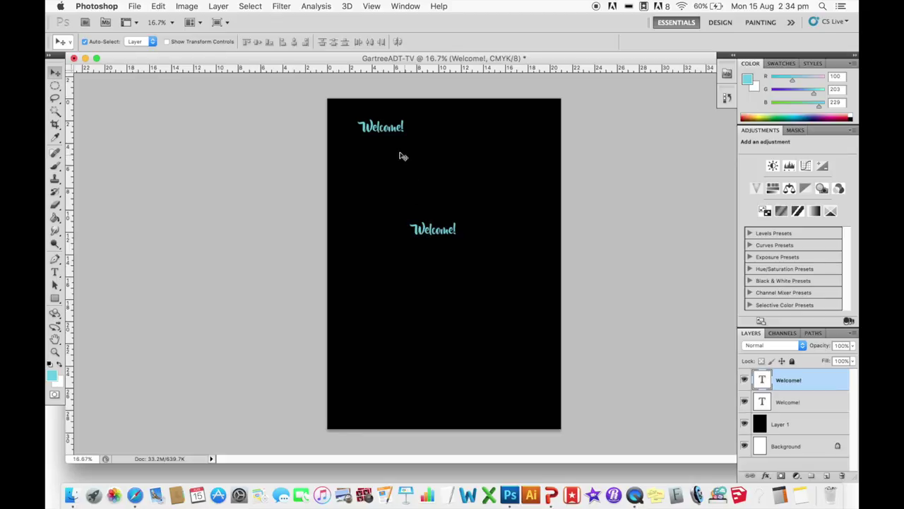
Step: Turn off auto-select and fine-tune so the second Welcome! sits just below the first
{"action": "mouse_move", "coordinate": [378, 126]}
{"action": "left_mouse_down"}
{"action": "mouse_move", "coordinate": [392, 132]}
{"action": "mouse_move", "coordinate": [375, 133]}
{"action": "left_mouse_up"}
{"action": "left_click_drag", "start_coordinate": [438, 236], "coordinate": [382, 163]}
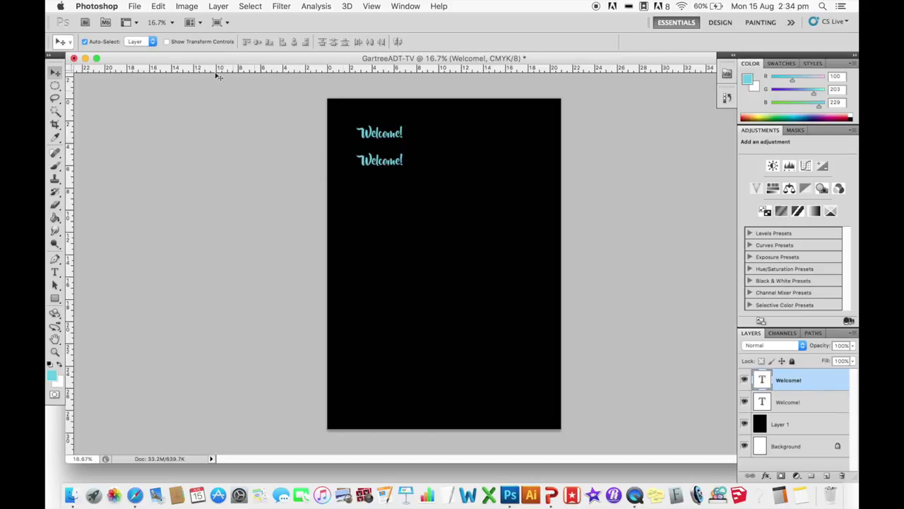
{"action": "left_click", "coordinate": [118, 43]}
{"action": "left_click_drag", "start_coordinate": [378, 162], "coordinate": [458, 200]}
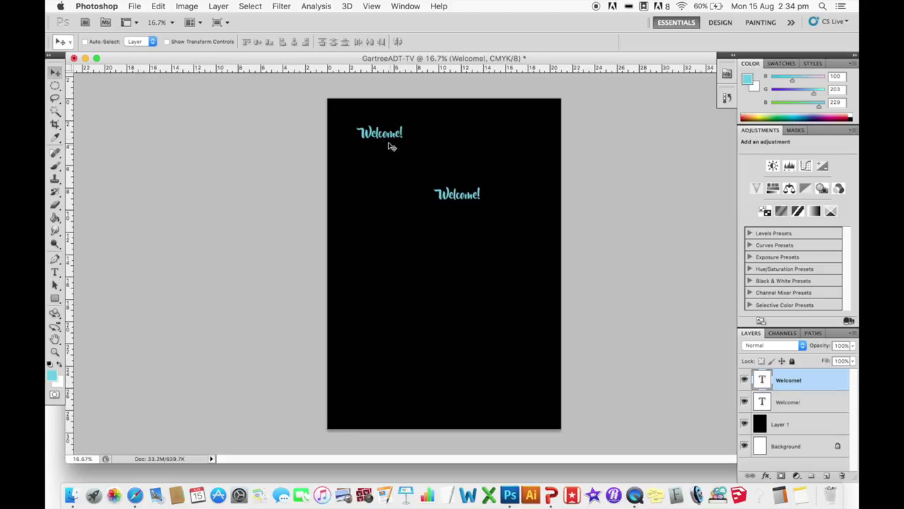
{"action": "left_click_drag", "start_coordinate": [397, 149], "coordinate": [385, 158]}
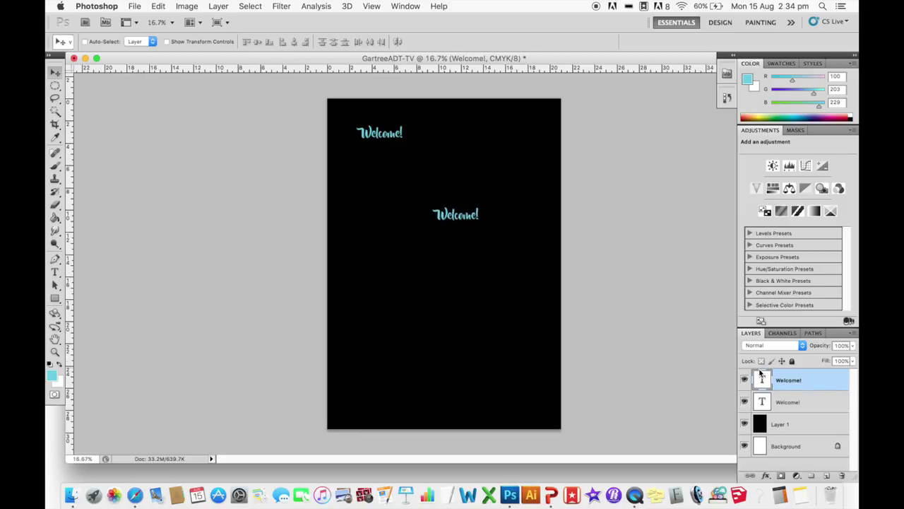
{"action": "left_click", "coordinate": [796, 410]}
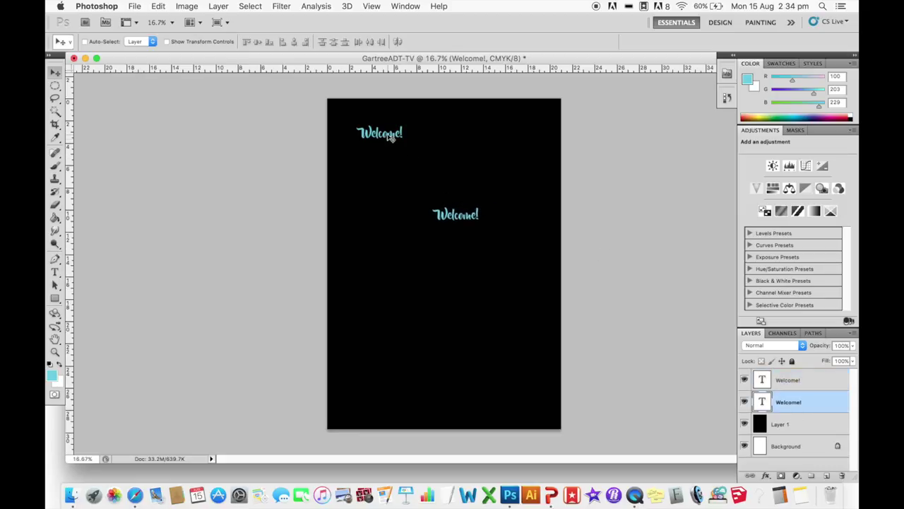
{"action": "left_click_drag", "start_coordinate": [389, 137], "coordinate": [391, 154]}
{"action": "left_click", "coordinate": [786, 381]}
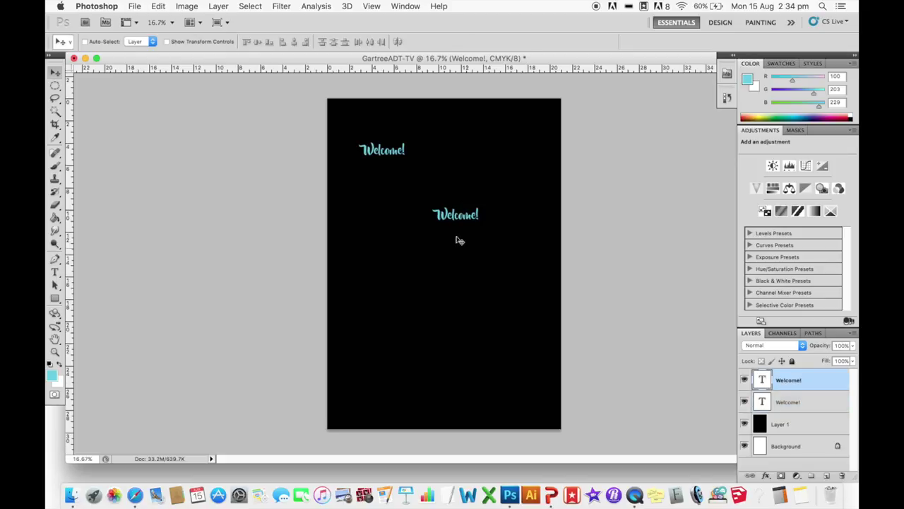
{"action": "left_click_drag", "start_coordinate": [458, 220], "coordinate": [388, 201]}
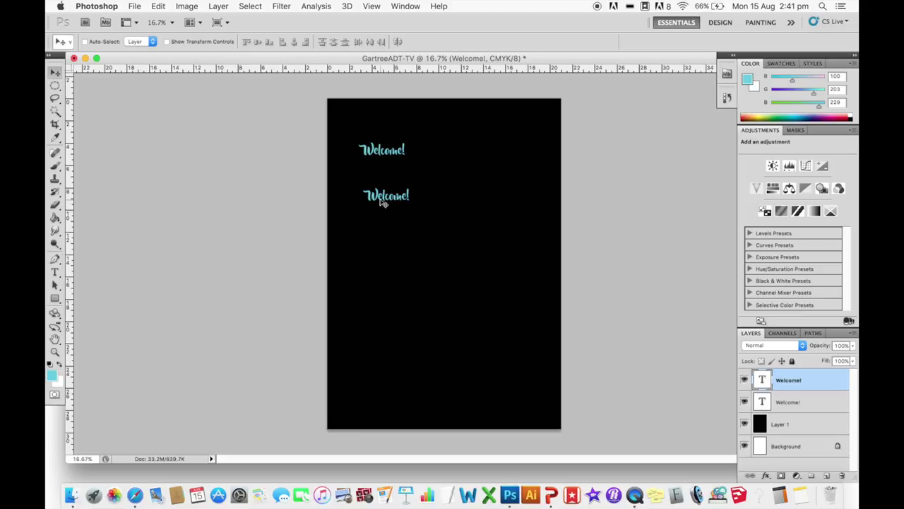
Step: Scale the upper Welcome! text up to roughly triple size and reposition it
{"action": "left_click", "coordinate": [744, 380]}
{"action": "left_click", "coordinate": [744, 380]}
{"action": "left_click", "coordinate": [744, 401]}
{"action": "left_click", "coordinate": [744, 401]}
{"action": "key", "text": "super+t"}
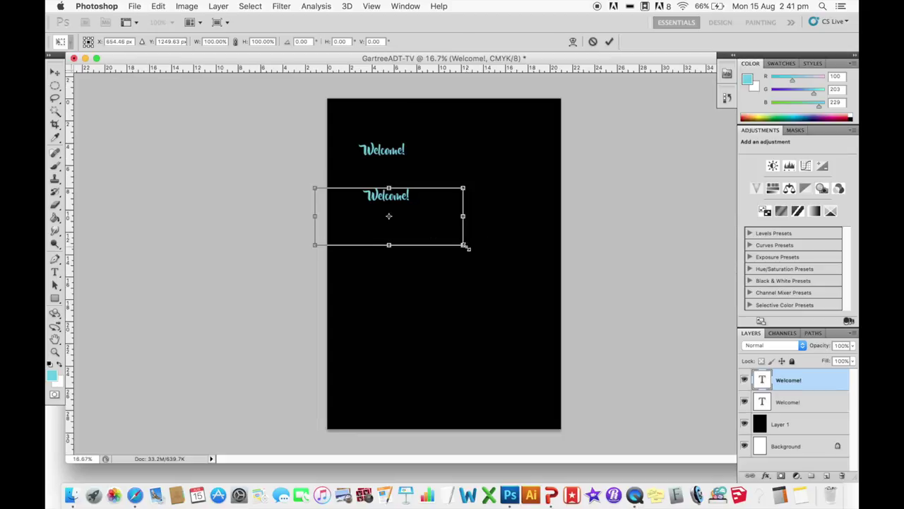
{"action": "left_click_drag", "start_coordinate": [466, 246], "coordinate": [665, 346]}
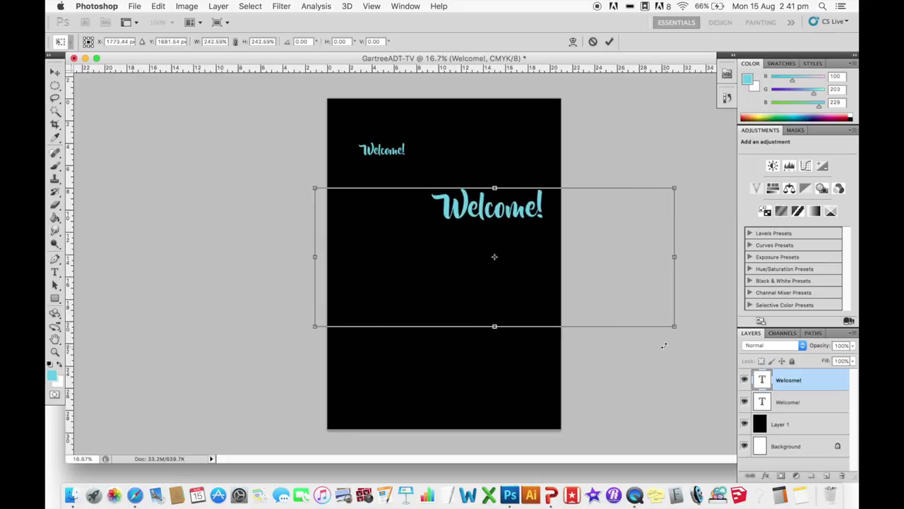
{"action": "left_click_drag", "start_coordinate": [317, 190], "coordinate": [247, 161]}
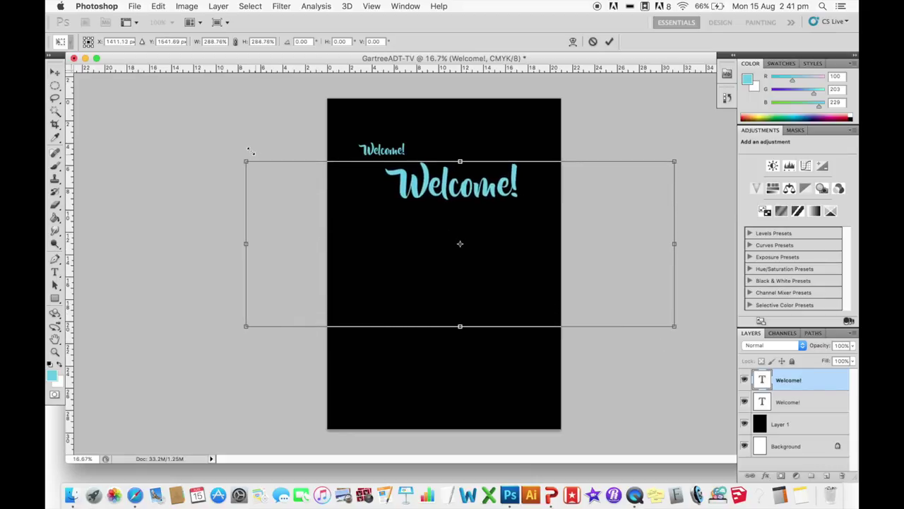
{"action": "left_click_drag", "start_coordinate": [478, 184], "coordinate": [474, 200]}
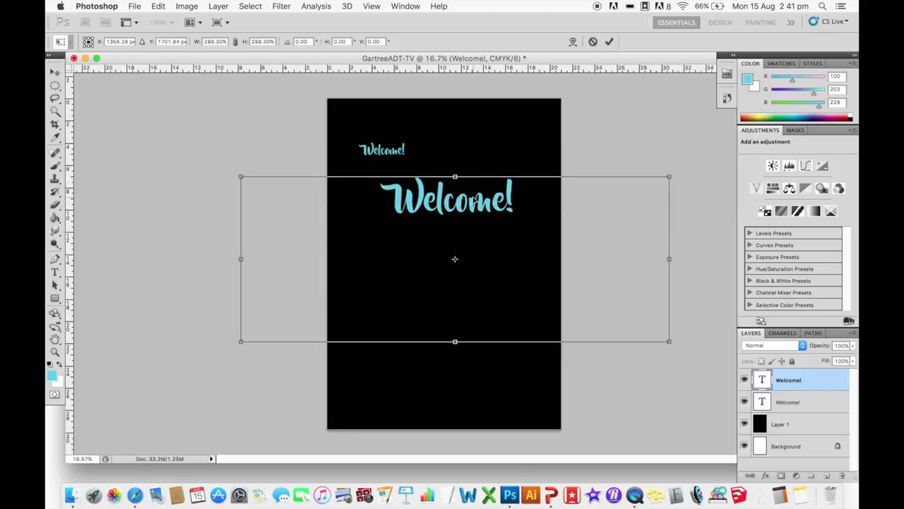
{"action": "key", "text": "Return"}
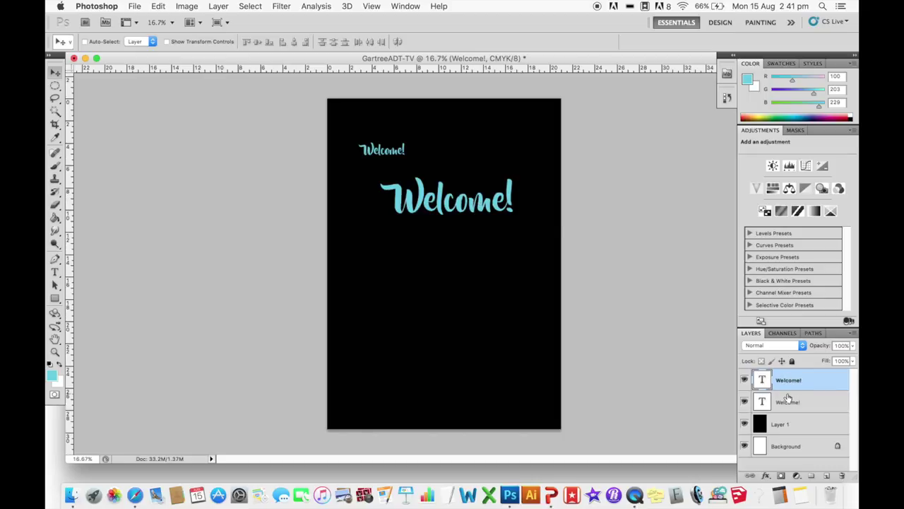
Step: Scale the second Welcome! up over the first and fade the large one to 63% opacity
{"action": "left_click", "coordinate": [788, 398]}
{"action": "key", "text": "super+t"}
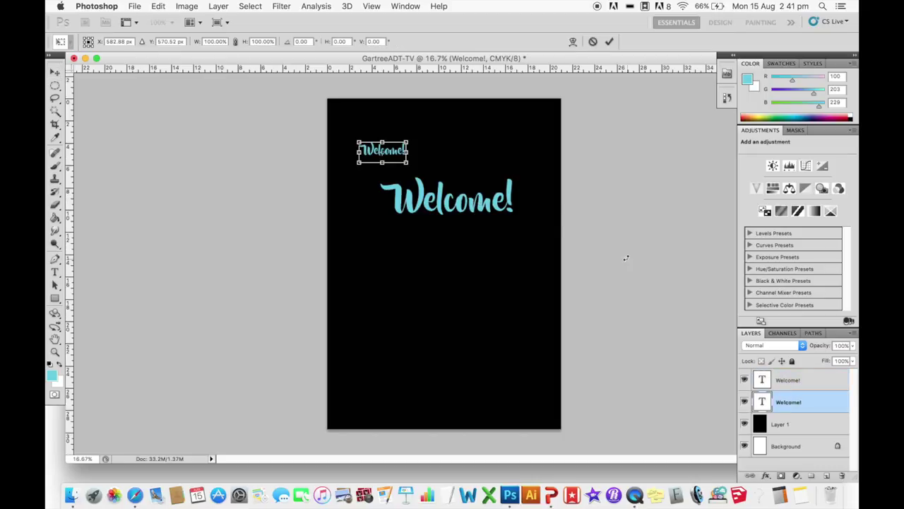
{"action": "left_click_drag", "start_coordinate": [410, 158], "coordinate": [546, 206]}
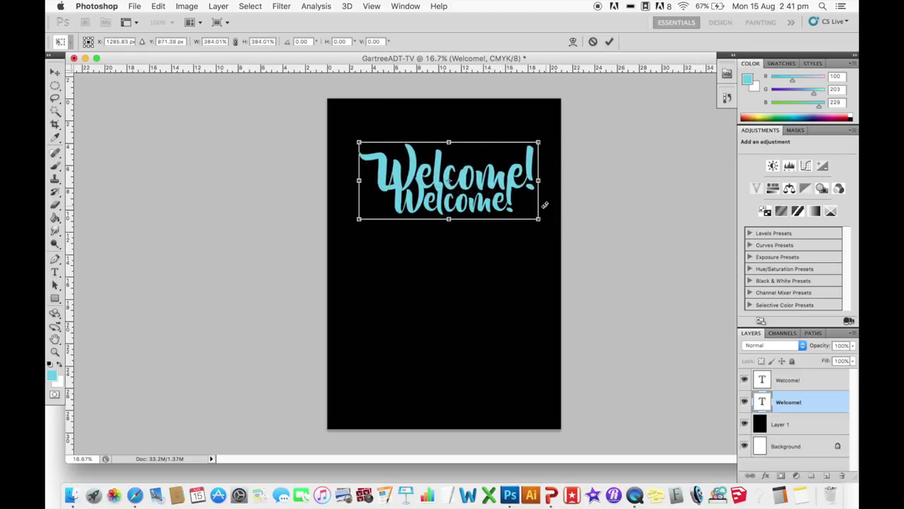
{"action": "key", "text": "Return"}
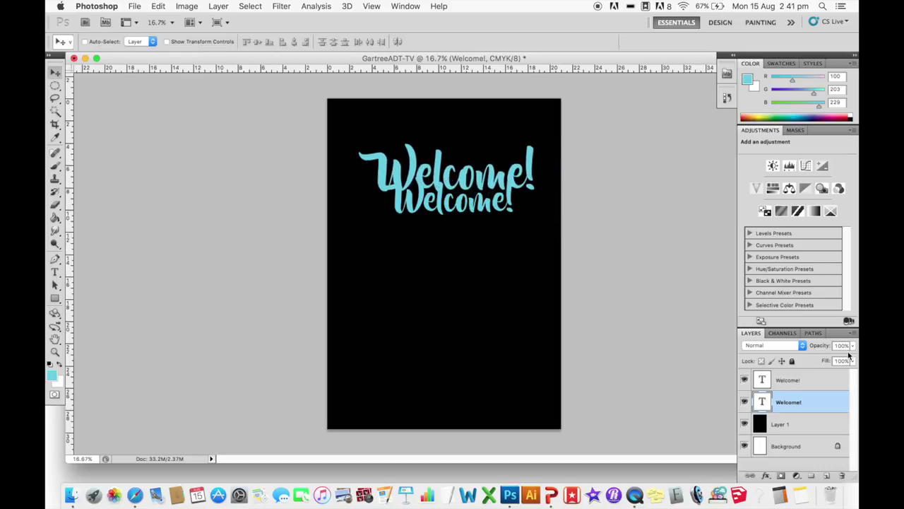
{"action": "left_click_drag", "start_coordinate": [854, 346], "coordinate": [828, 360]}
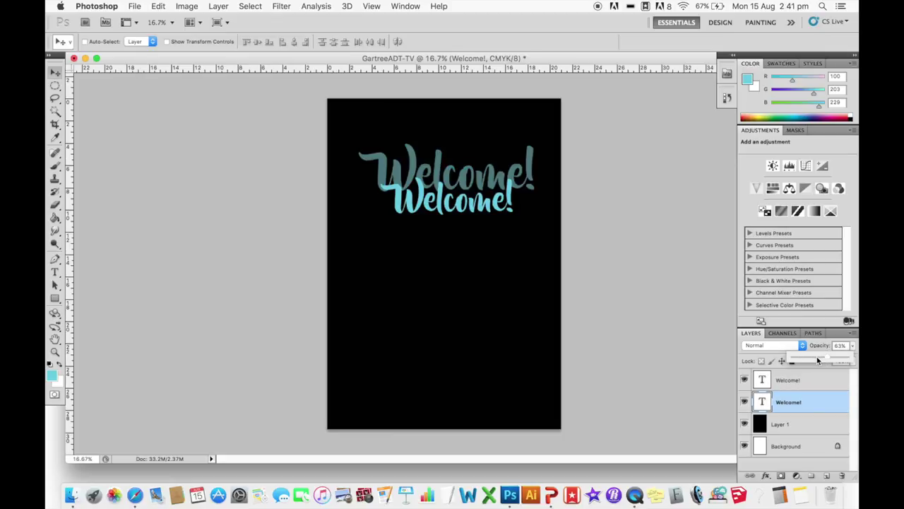
Step: Fade the rear Welcome! to 45% opacity and recolour the front Welcome! white
{"action": "left_click_drag", "start_coordinate": [818, 360], "coordinate": [816, 360]}
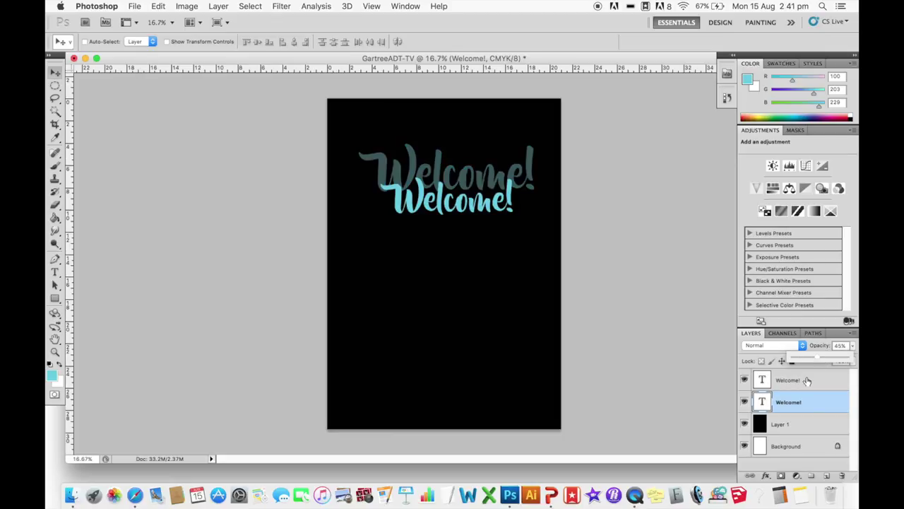
{"action": "left_click", "coordinate": [808, 381]}
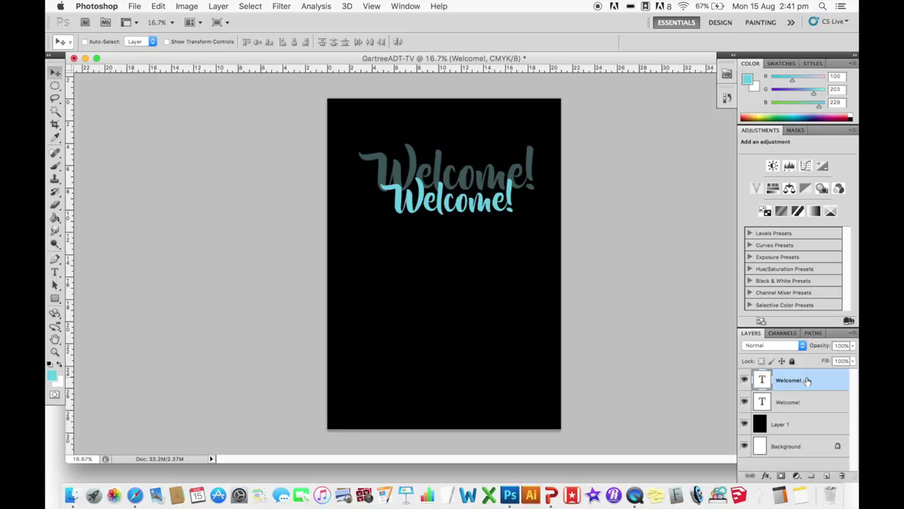
{"action": "double_click", "coordinate": [764, 381]}
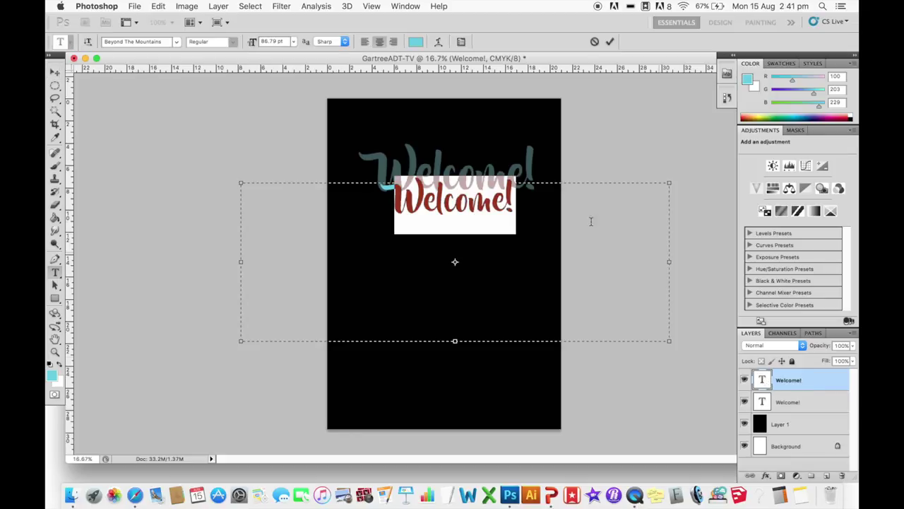
{"action": "left_click", "coordinate": [415, 41]}
{"action": "left_click", "coordinate": [535, 197]}
{"action": "left_click", "coordinate": [758, 182]}
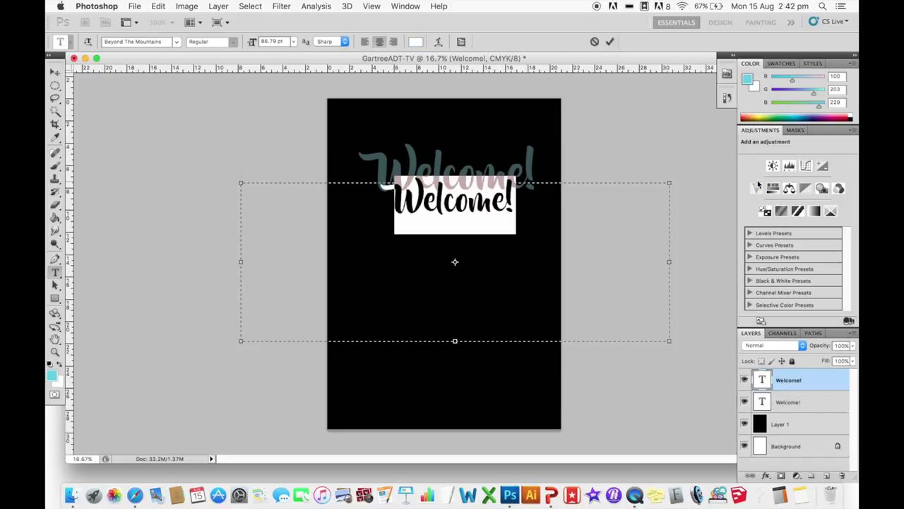
{"action": "key", "text": "super+Return"}
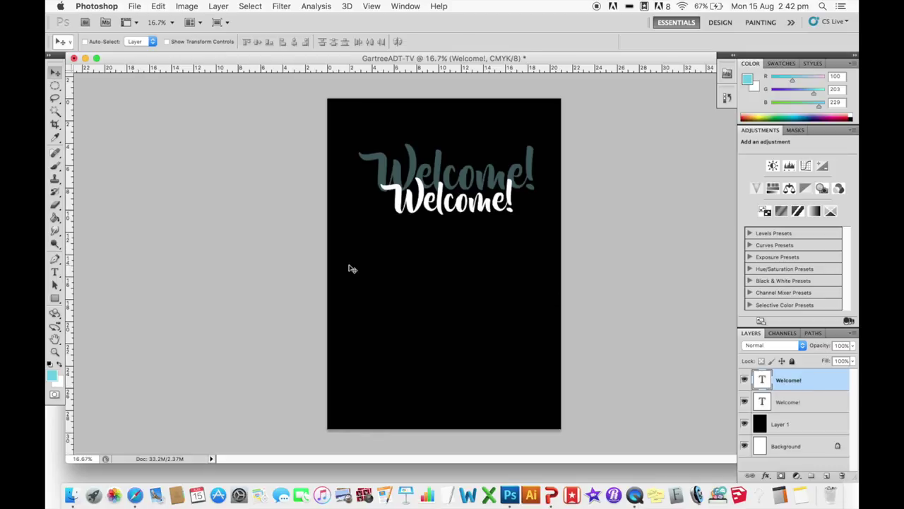
{"action": "left_click", "coordinate": [54, 300]}
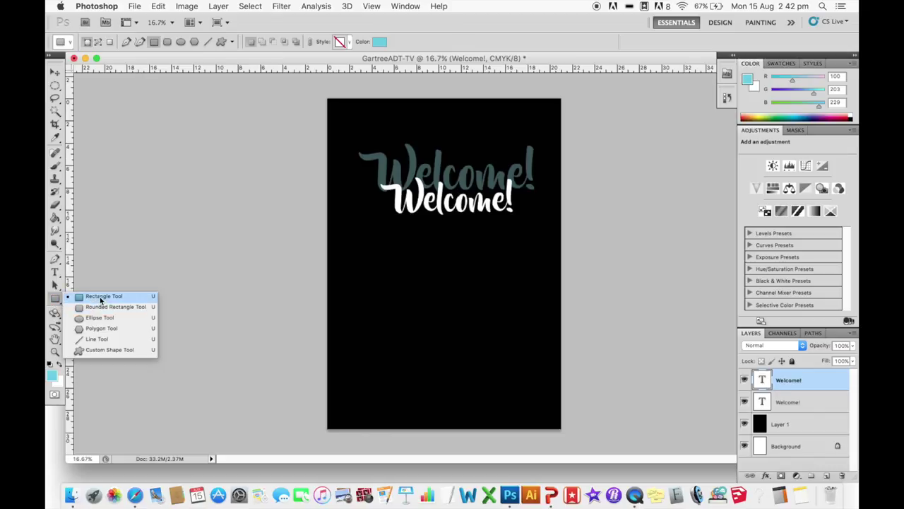
Step: Draw a thin rectangle bar, Shape 1, just below the Welcome! heading with the Rectangle Tool
{"action": "left_click", "coordinate": [100, 296]}
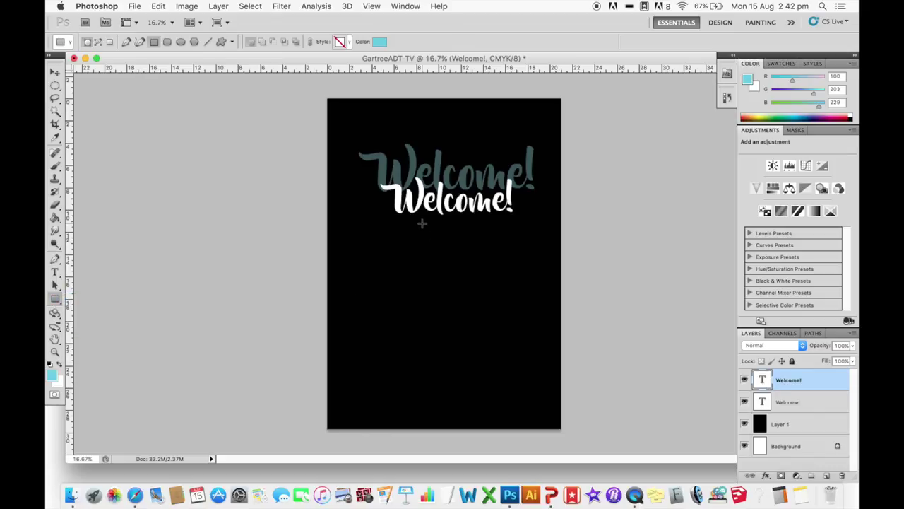
{"action": "left_click_drag", "start_coordinate": [421, 224], "coordinate": [477, 228]}
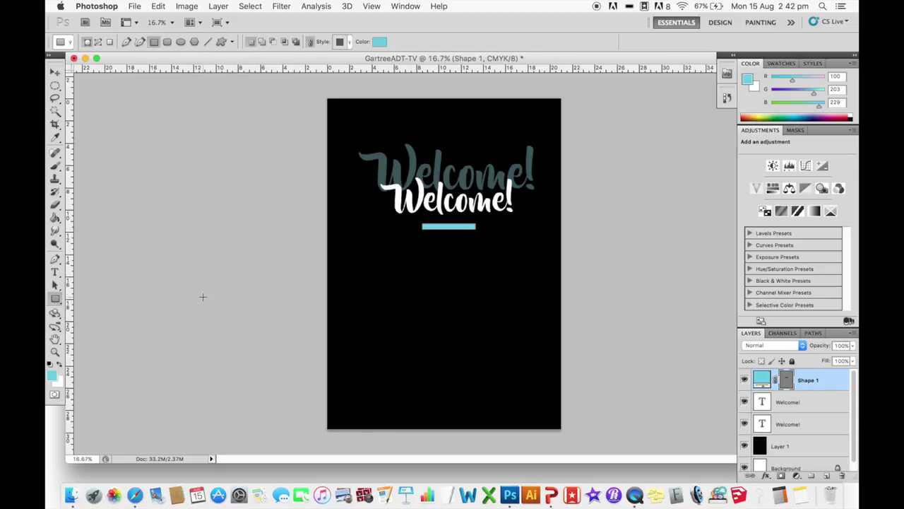
Step: Add a paragraph text box under the bar reading 'Welcome to the GartreeADT YouTube Channel'
{"action": "left_click", "coordinate": [55, 272]}
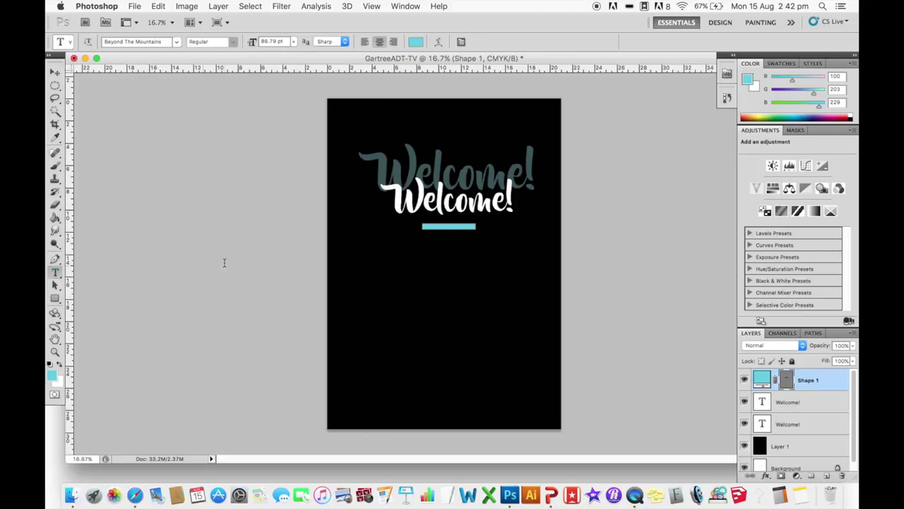
{"action": "left_click_drag", "start_coordinate": [337, 242], "coordinate": [551, 415]}
{"action": "type", "text": "Wel"}
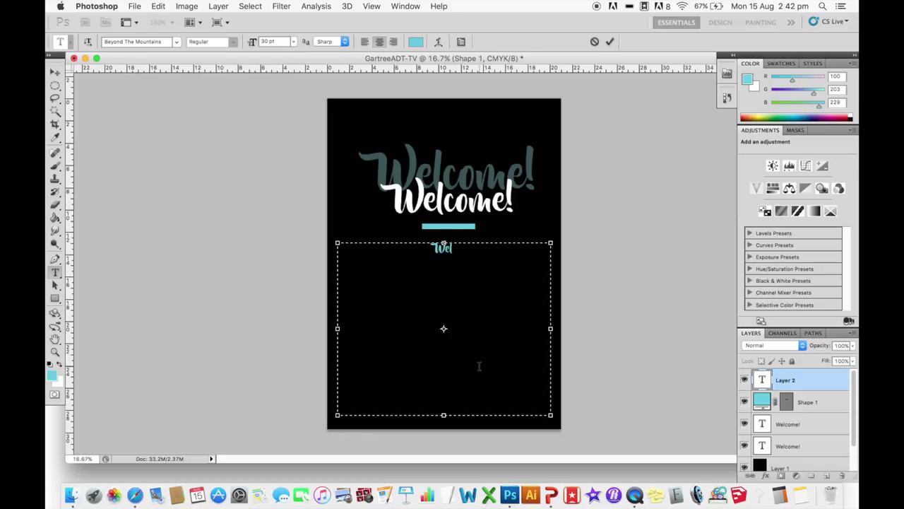
{"action": "type", "text": "come to the "}
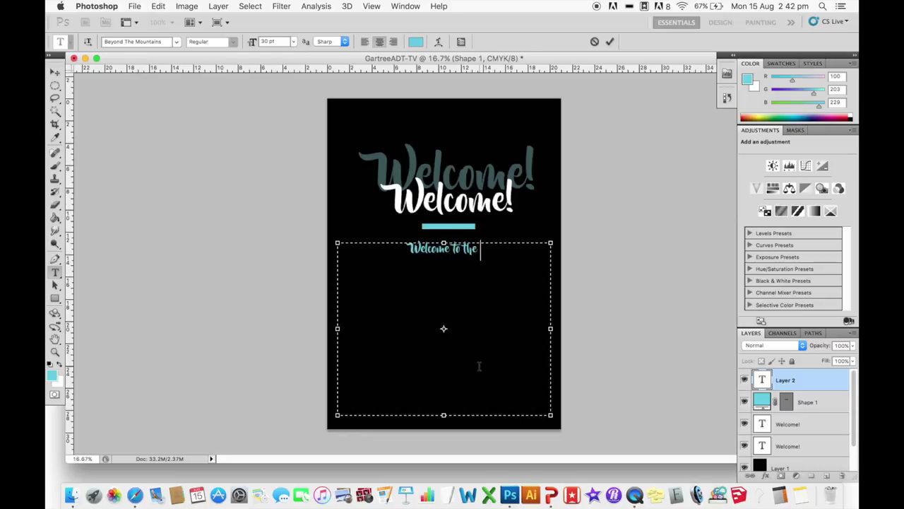
{"action": "type", "text": "Gartree AT"}
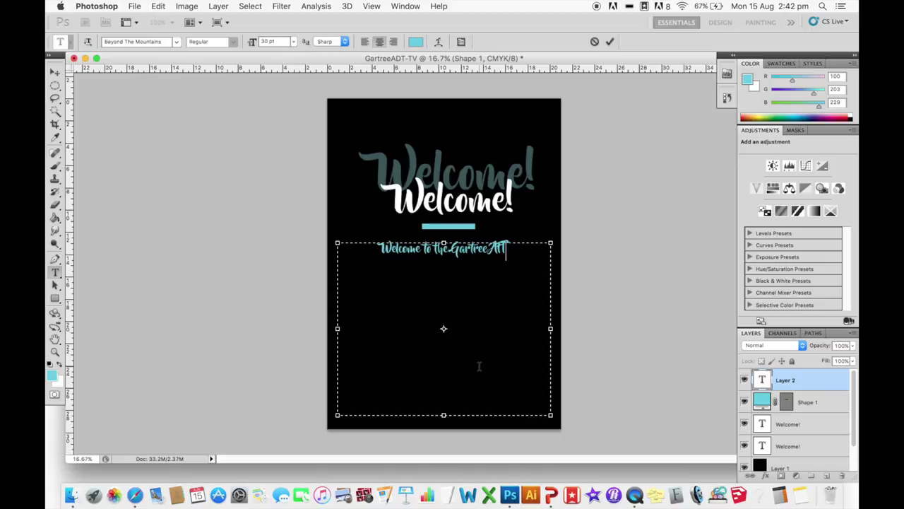
{"action": "key", "text": "BackSpace"}
{"action": "type", "text": "DT You"}
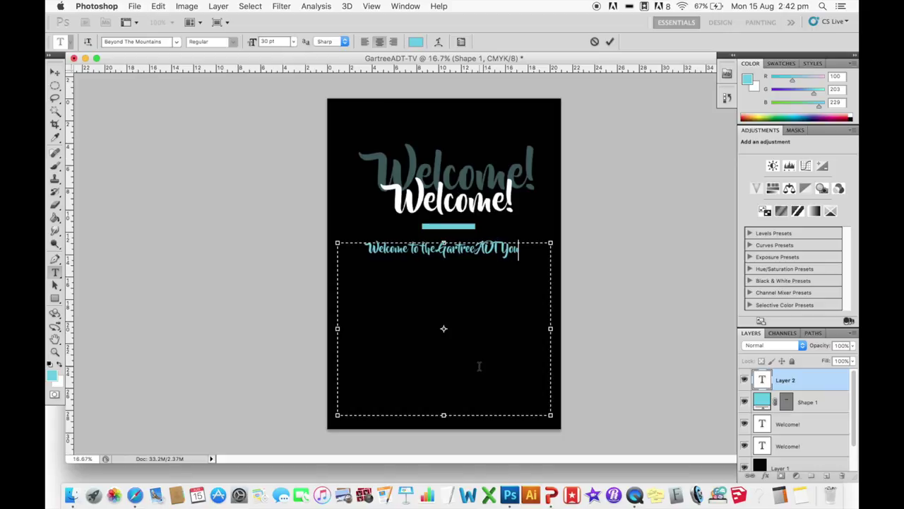
{"action": "type", "text": "Tube Channel"}
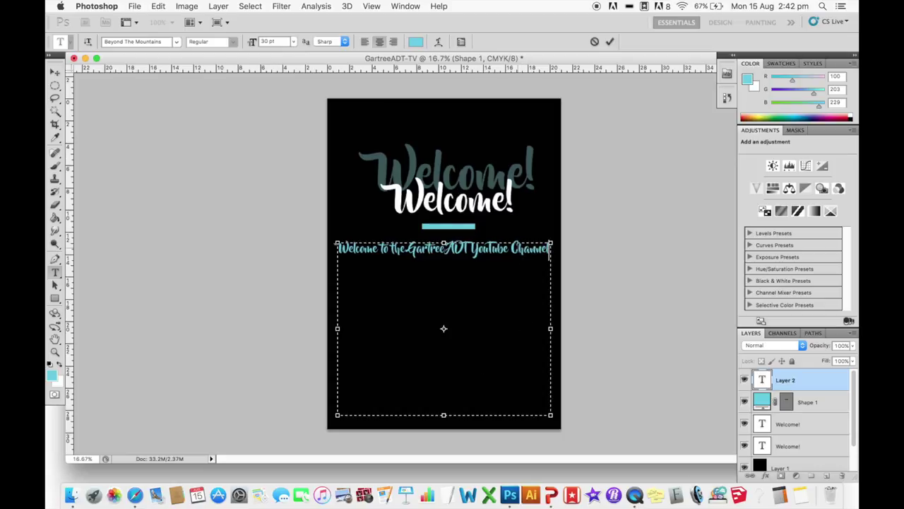
{"action": "left_click", "coordinate": [820, 381]}
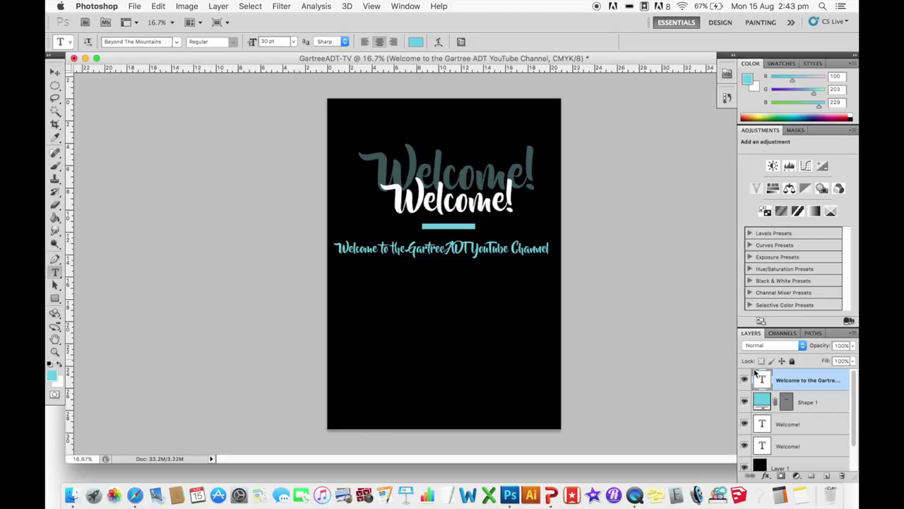
{"action": "right_click", "coordinate": [795, 379]}
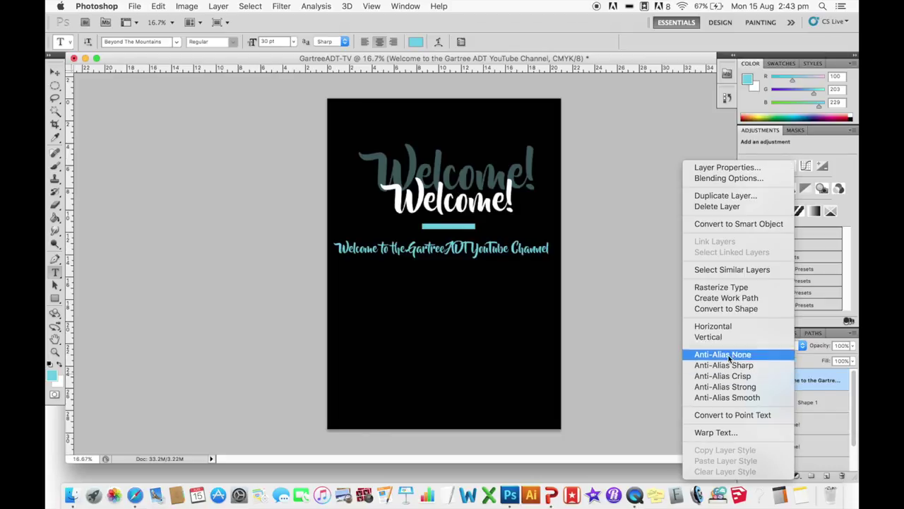
{"action": "left_click", "coordinate": [710, 287]}
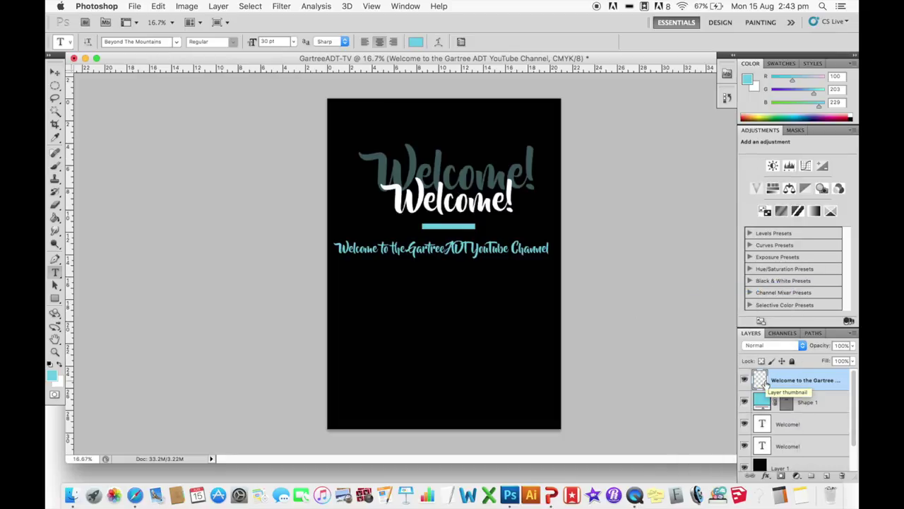
{"action": "double_click", "coordinate": [763, 424]}
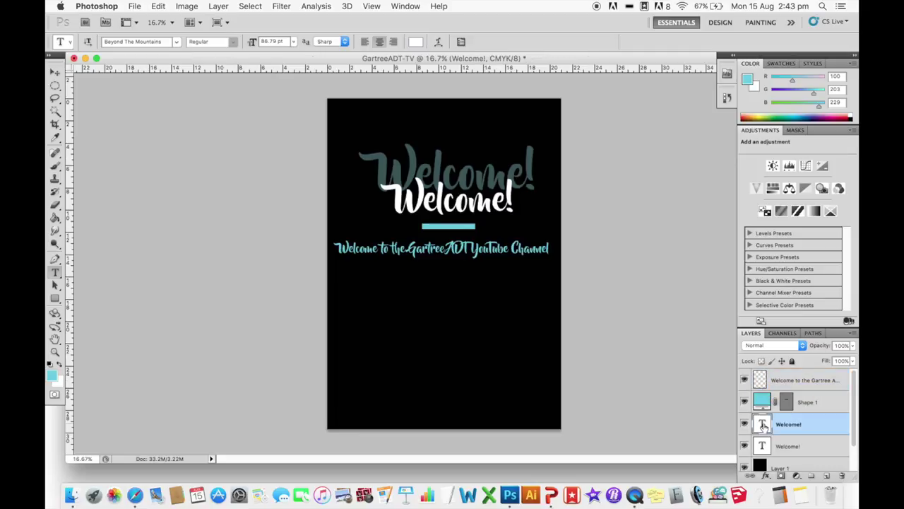
{"action": "left_click", "coordinate": [763, 424]}
{"action": "double_click", "coordinate": [760, 382]}
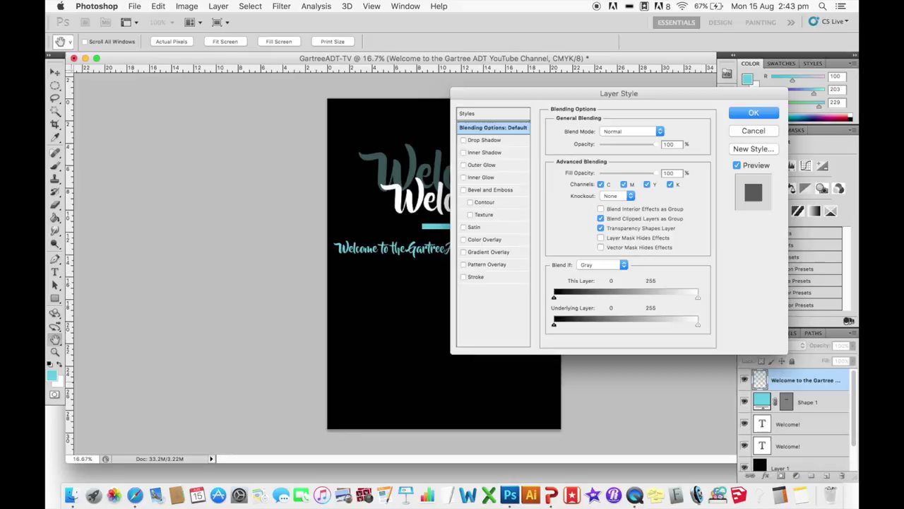
{"action": "key", "text": "Return"}
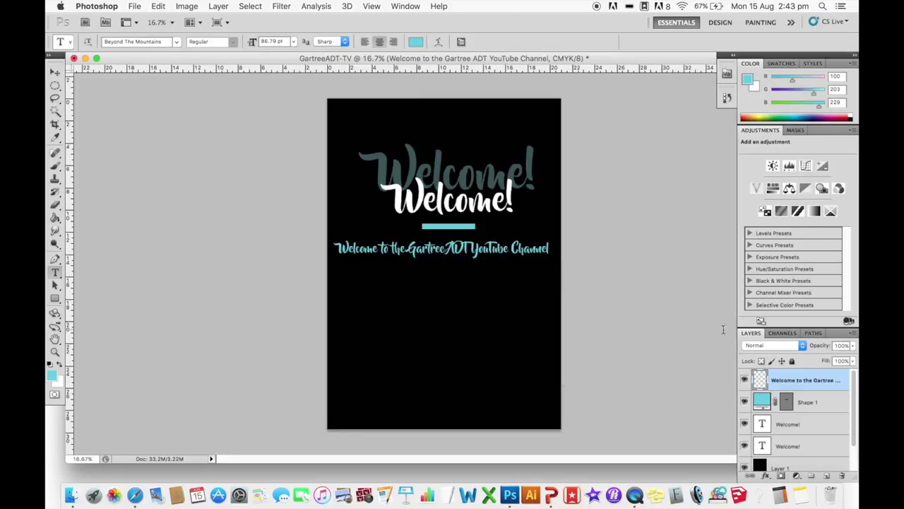
{"action": "key", "text": "super+z"}
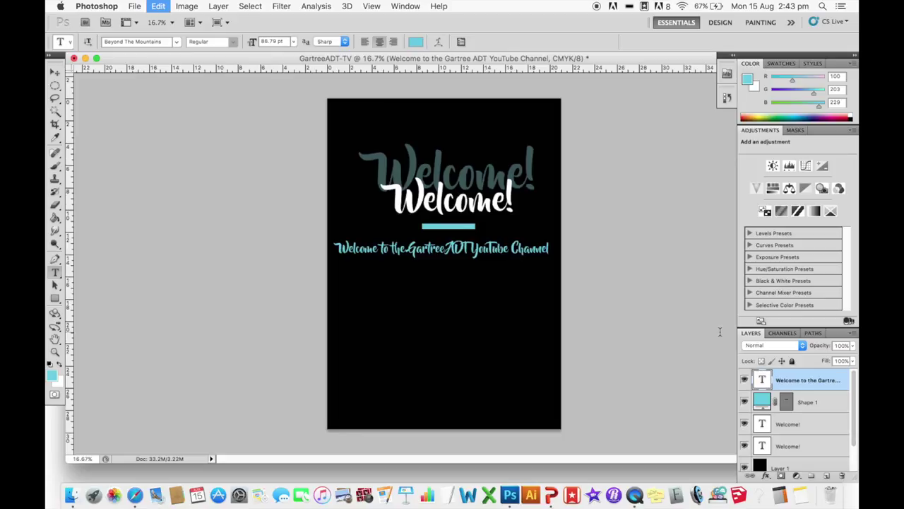
Step: Recolour the subtitle bright purple and commit it as 'Welcome to the GartreeADT YouTube channel'
{"action": "double_click", "coordinate": [763, 380]}
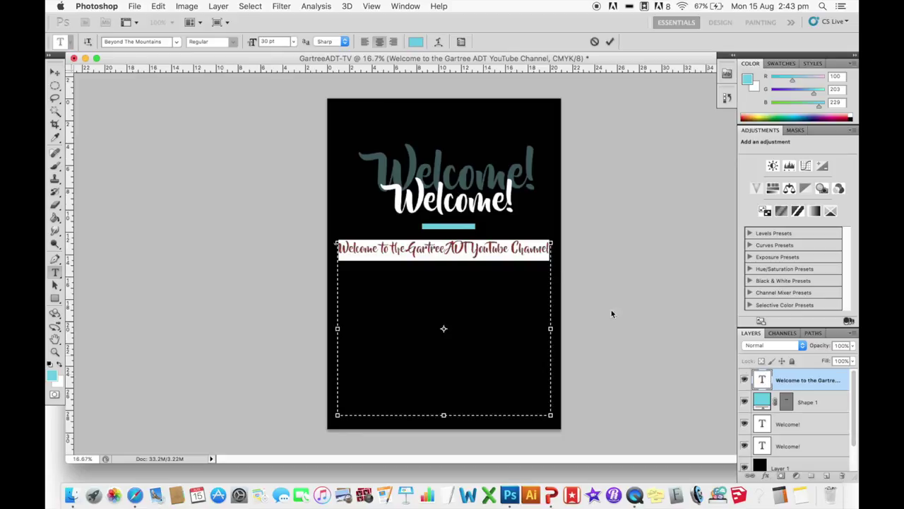
{"action": "left_click", "coordinate": [444, 329]}
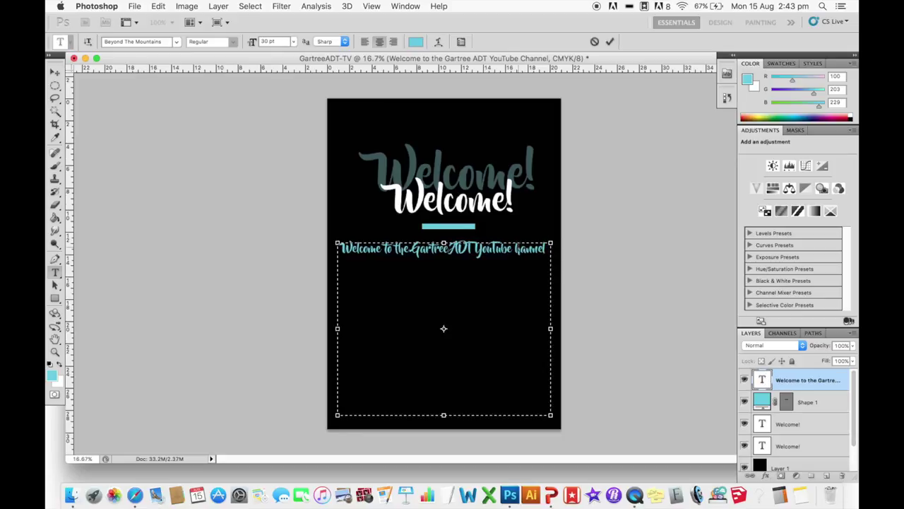
{"action": "triple_click", "coordinate": [465, 253]}
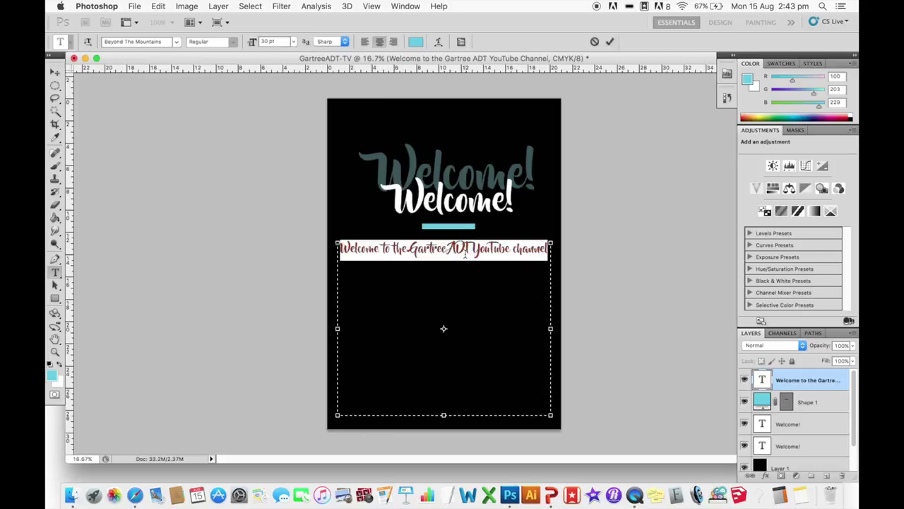
{"action": "left_click", "coordinate": [416, 42]}
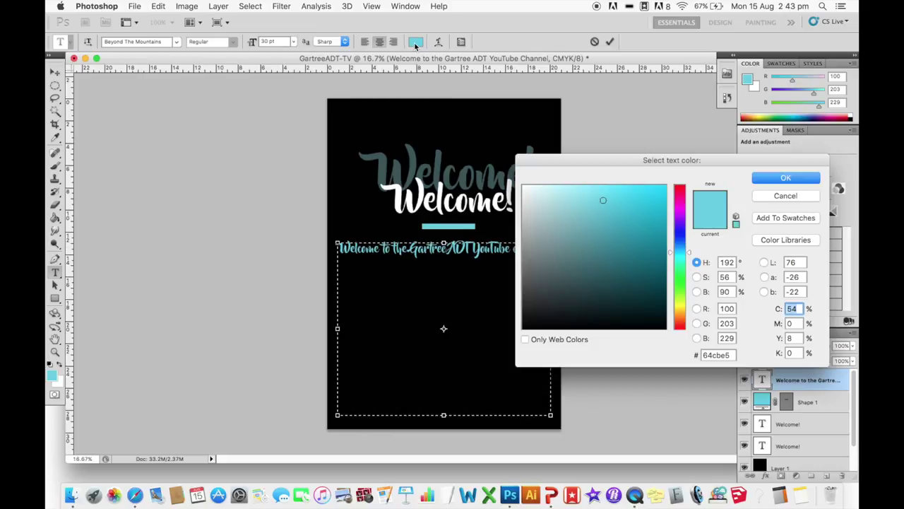
{"action": "left_click", "coordinate": [679, 216]}
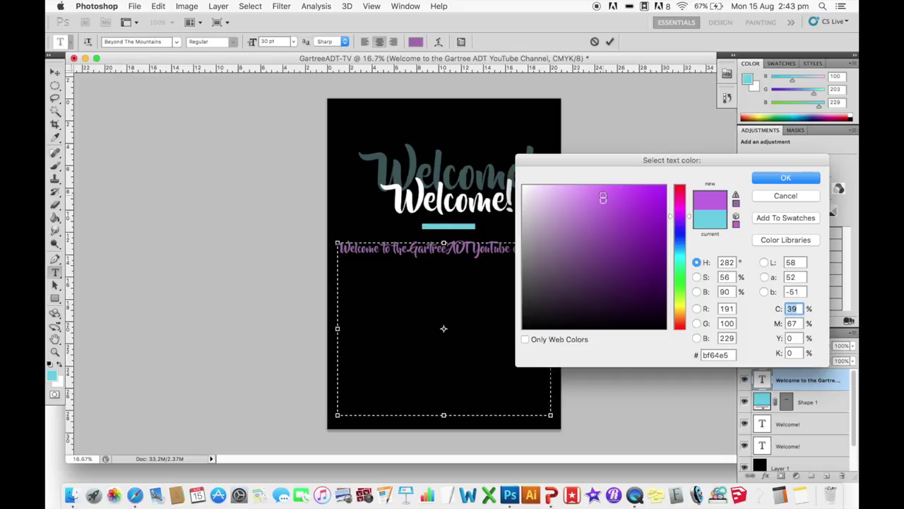
{"action": "mouse_move", "coordinate": [603, 197]}
{"action": "left_mouse_down"}
{"action": "mouse_move", "coordinate": [637, 177]}
{"action": "mouse_move", "coordinate": [654, 189]}
{"action": "left_mouse_up"}
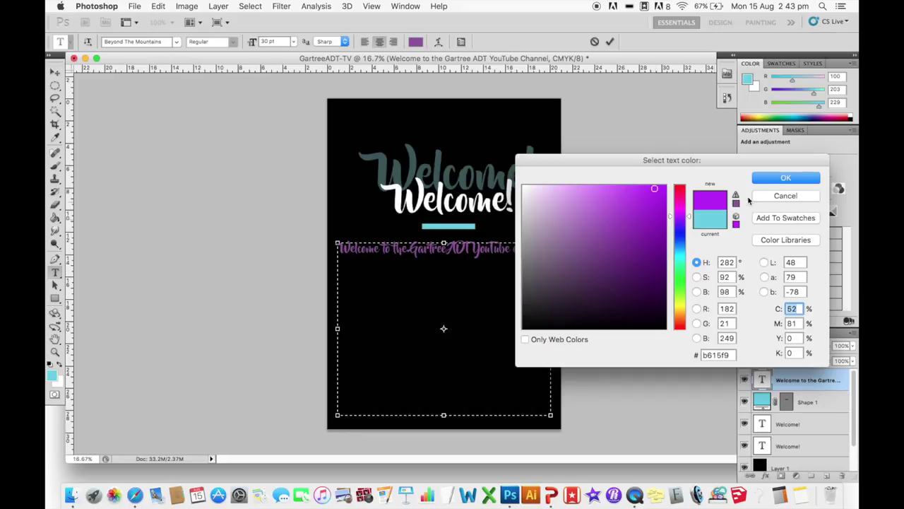
{"action": "left_click", "coordinate": [784, 178]}
{"action": "key", "text": "super+h"}
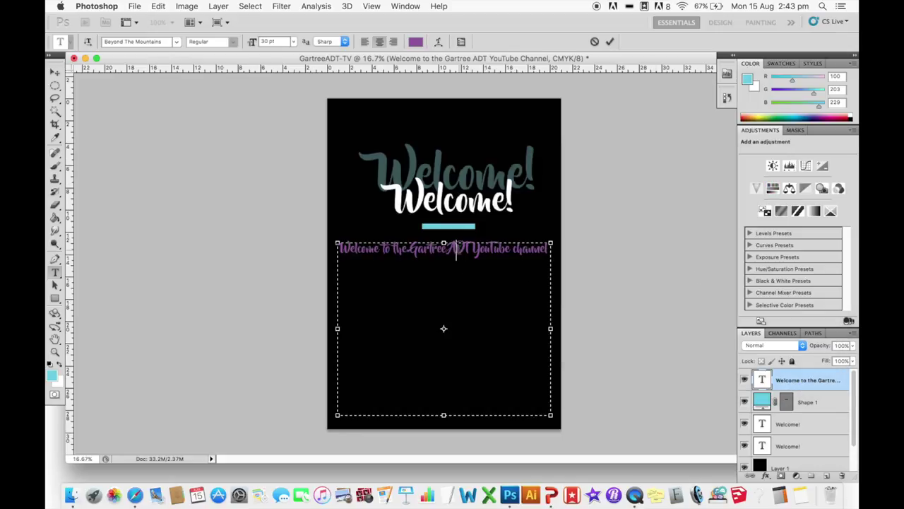
{"action": "left_click", "coordinate": [772, 381]}
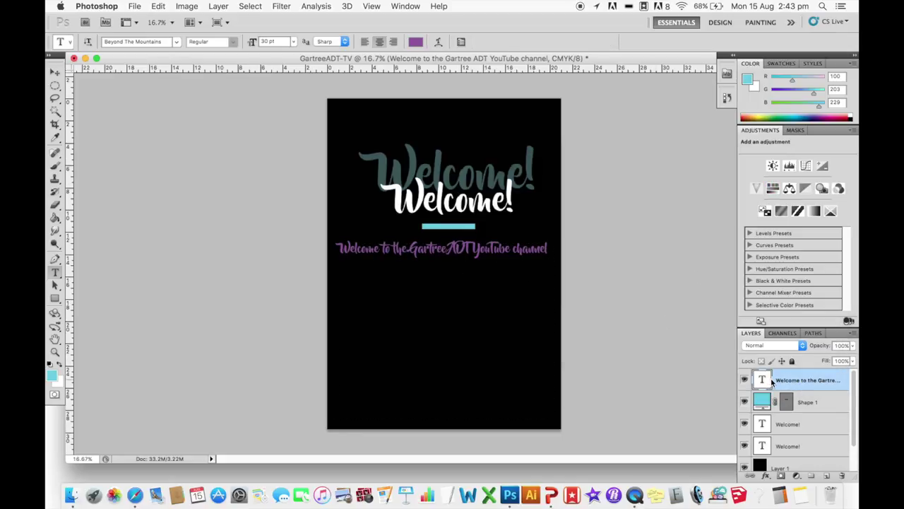
Step: Rasterize the subtitle and bend it into a curved script with a custom warp mesh
{"action": "right_click", "coordinate": [790, 381]}
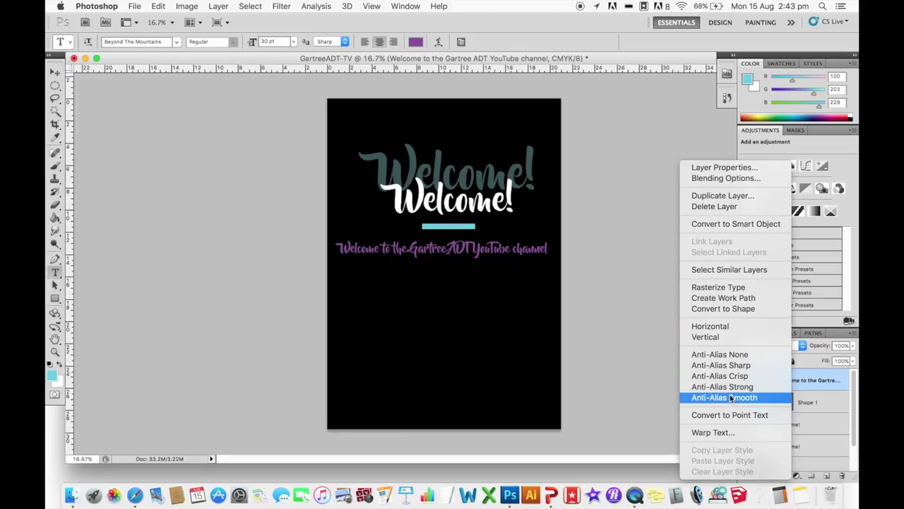
{"action": "left_click", "coordinate": [728, 286]}
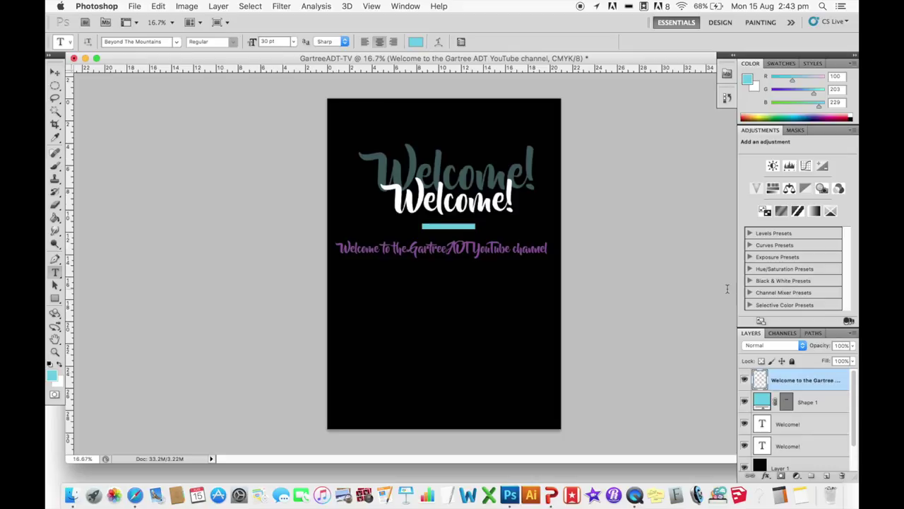
{"action": "left_click", "coordinate": [158, 6]}
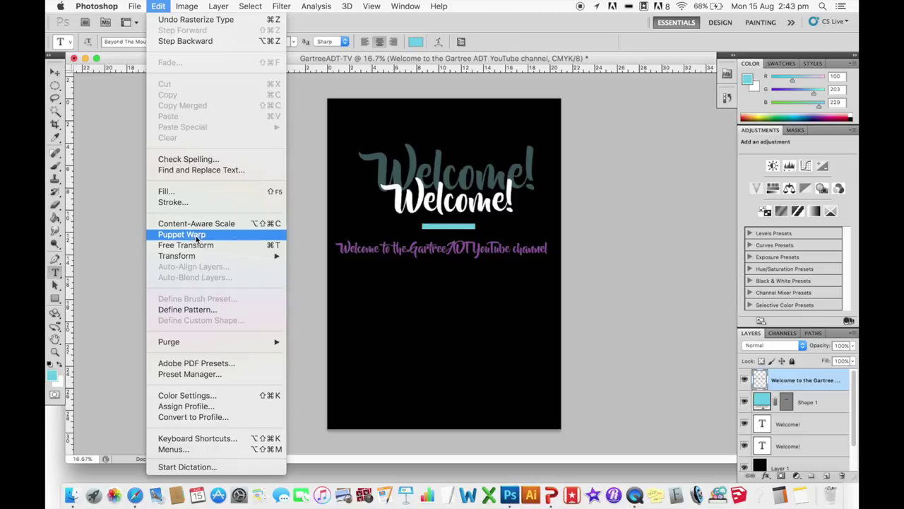
{"action": "mouse_move", "coordinate": [190, 258]}
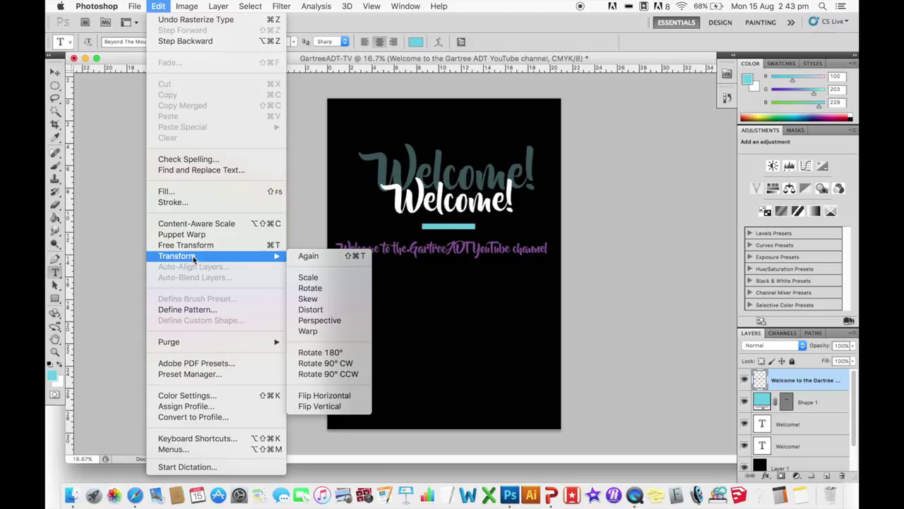
{"action": "left_click", "coordinate": [304, 332]}
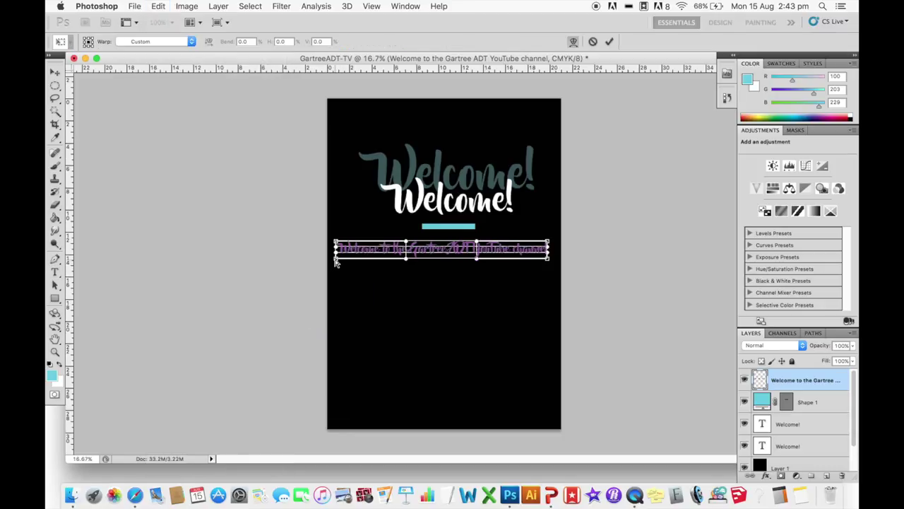
{"action": "left_click_drag", "start_coordinate": [336, 263], "coordinate": [334, 296]}
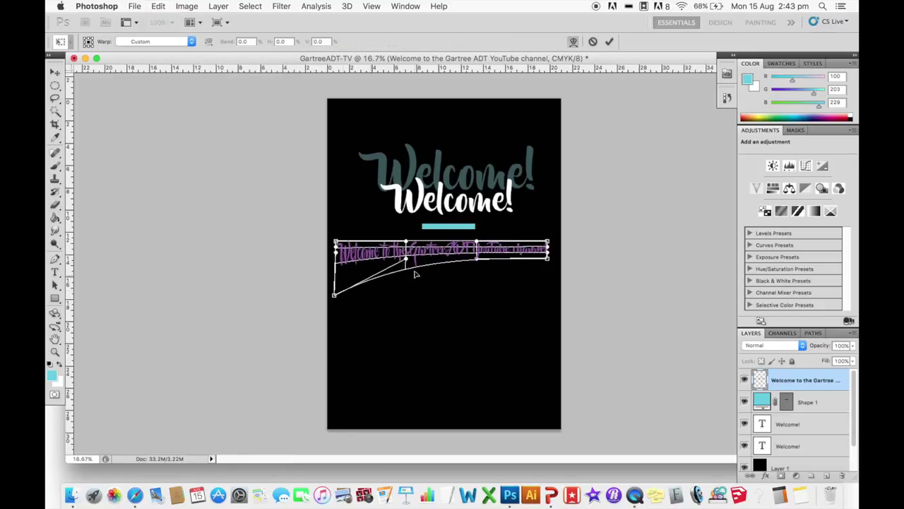
{"action": "left_click_drag", "start_coordinate": [406, 263], "coordinate": [383, 317]}
{"action": "left_click_drag", "start_coordinate": [337, 242], "coordinate": [329, 275]}
{"action": "left_click_drag", "start_coordinate": [547, 260], "coordinate": [558, 303]}
{"action": "left_click_drag", "start_coordinate": [482, 263], "coordinate": [481, 282]}
{"action": "left_click_drag", "start_coordinate": [549, 242], "coordinate": [559, 226]}
{"action": "key", "text": "t"}
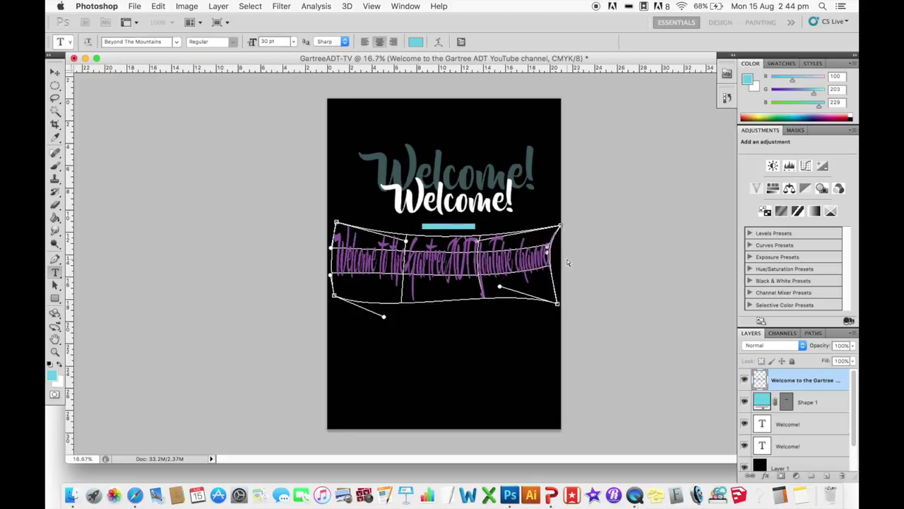
{"action": "key", "text": "Return"}
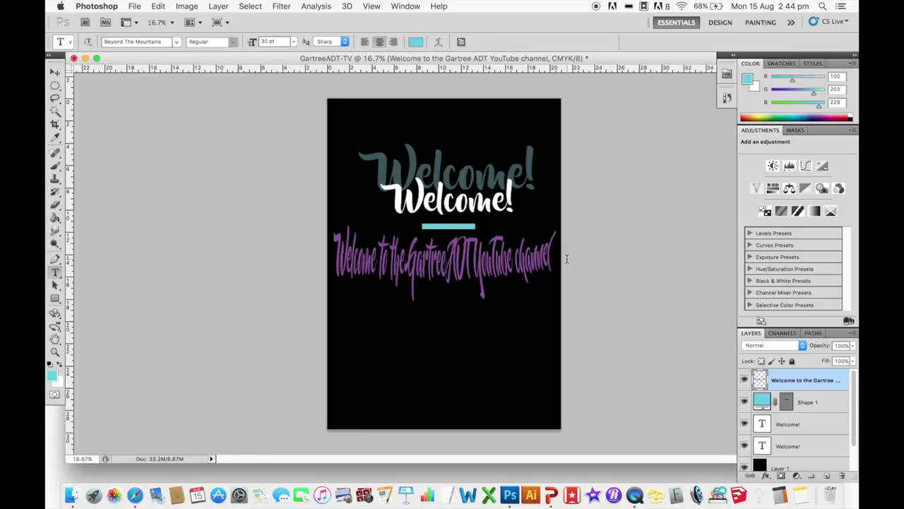
Step: Scale the subtitle to about 82%, widen it across the page, and place it below the bar
{"action": "key", "text": "super+t"}
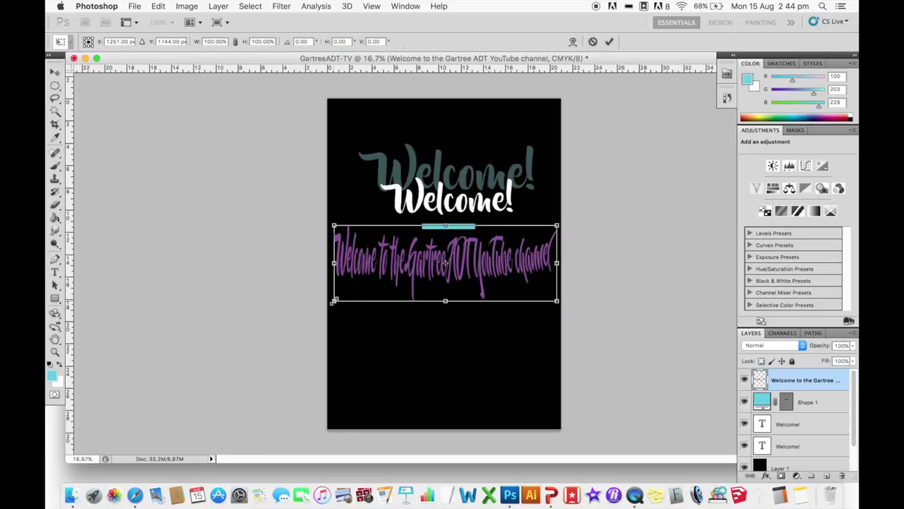
{"action": "left_click_drag", "start_coordinate": [334, 301], "coordinate": [375, 286]}
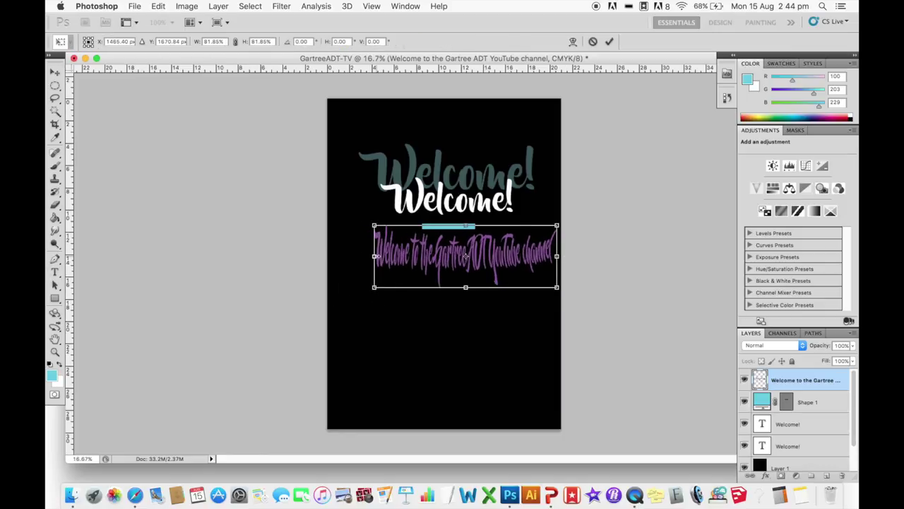
{"action": "left_click_drag", "start_coordinate": [375, 256], "coordinate": [322, 255]}
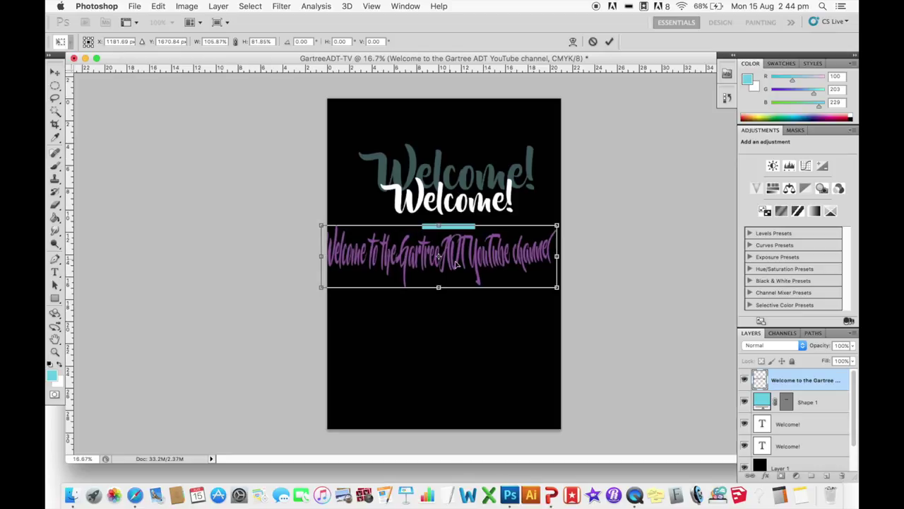
{"action": "left_click_drag", "start_coordinate": [439, 288], "coordinate": [476, 266]}
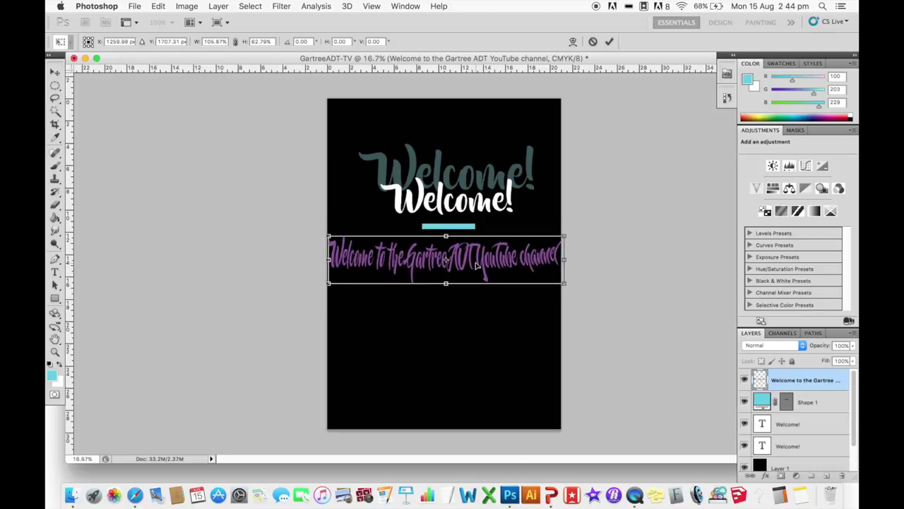
{"action": "key", "text": "Return"}
{"action": "key", "text": "t"}
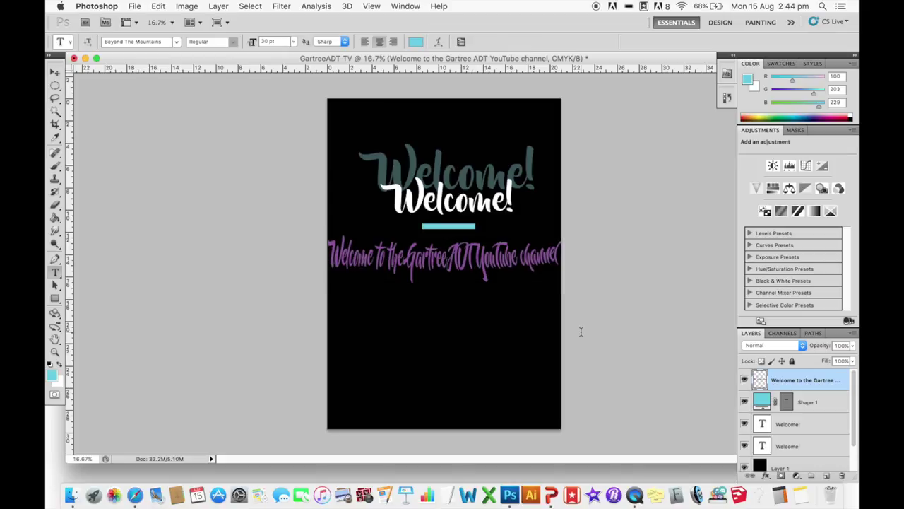
Step: Add a red Color Overlay effect to the subtitle layer
{"action": "double_click", "coordinate": [784, 378]}
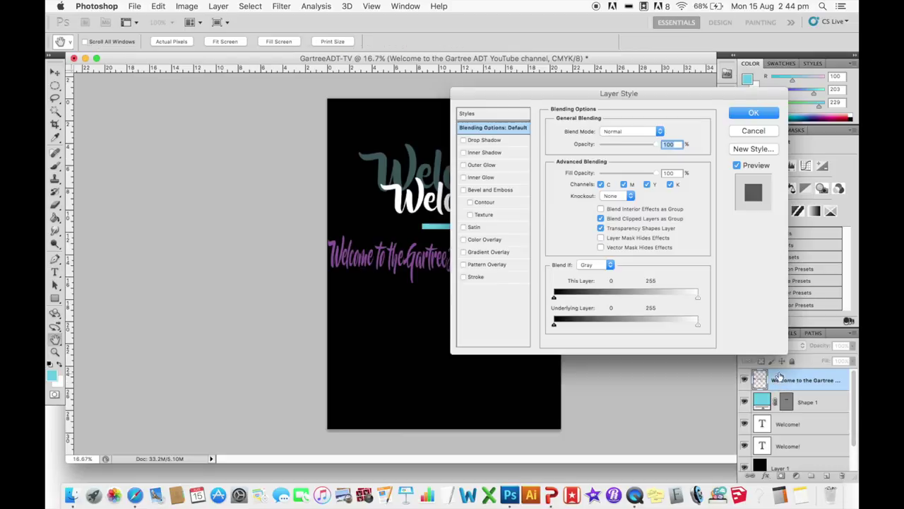
{"action": "left_click_drag", "start_coordinate": [525, 96], "coordinate": [590, 47]}
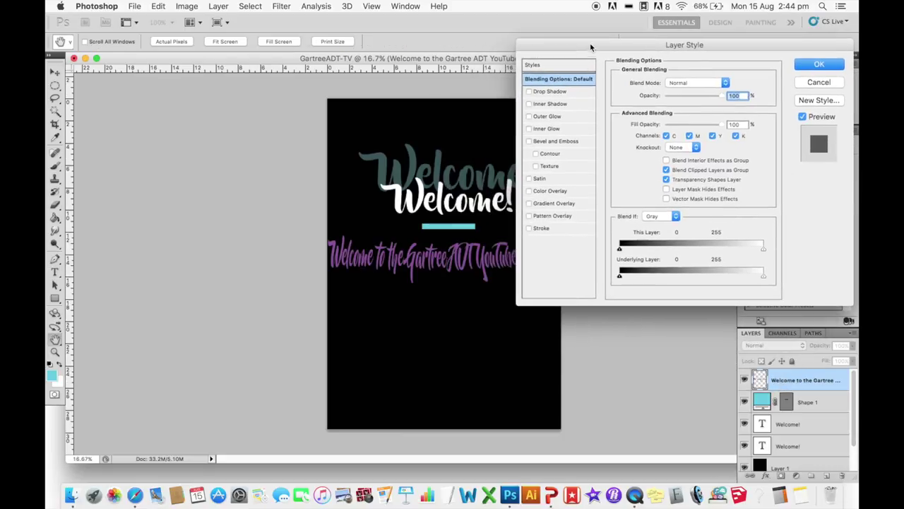
{"action": "left_click", "coordinate": [551, 191]}
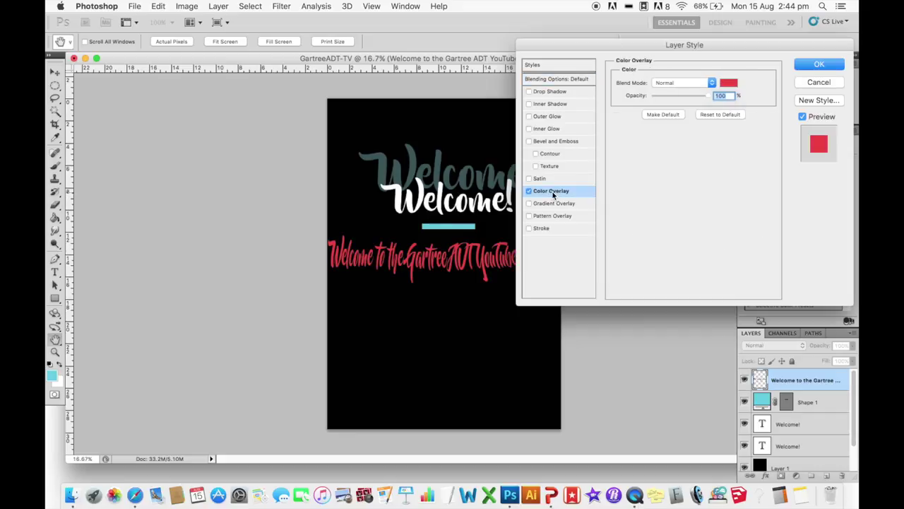
{"action": "left_click", "coordinate": [808, 63]}
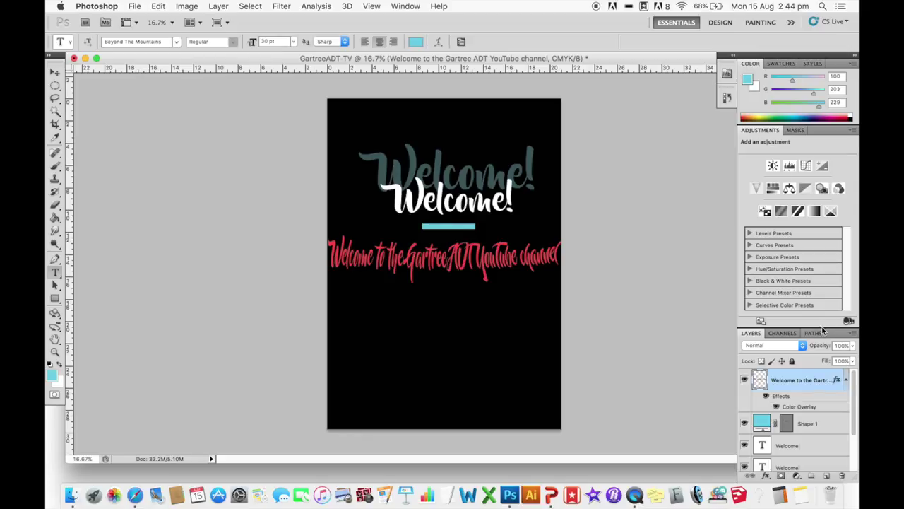
Step: Try a bright cyan Stroke on the subtitle, then remove it, keeping only the overlay
{"action": "double_click", "coordinate": [782, 379]}
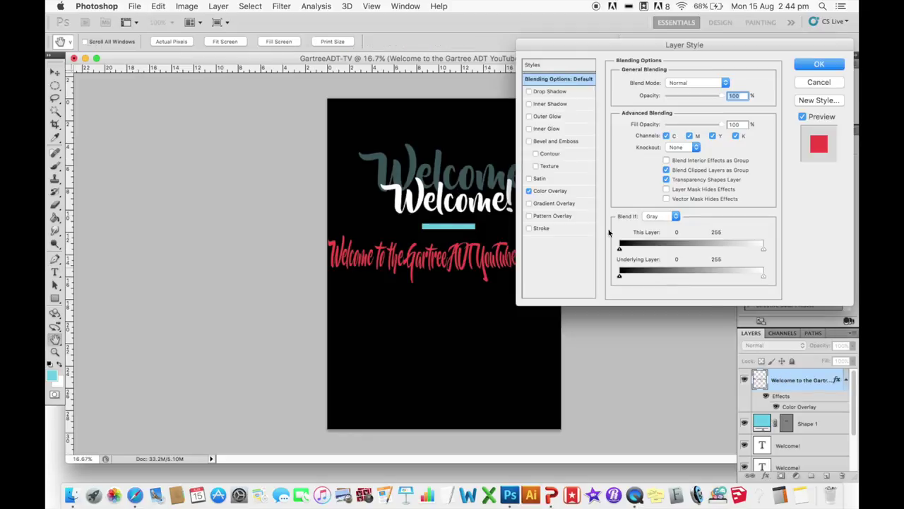
{"action": "left_click", "coordinate": [540, 229]}
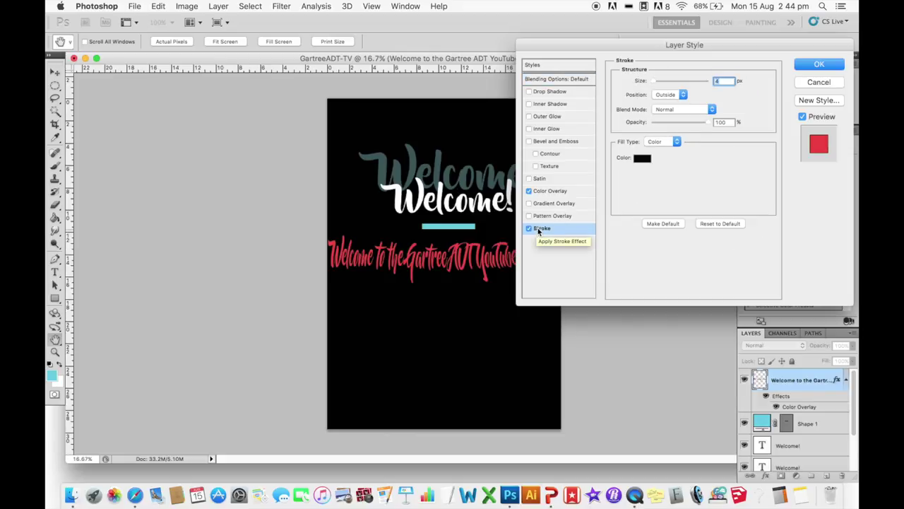
{"action": "left_click", "coordinate": [643, 158]}
{"action": "left_click_drag", "start_coordinate": [605, 223], "coordinate": [668, 185]}
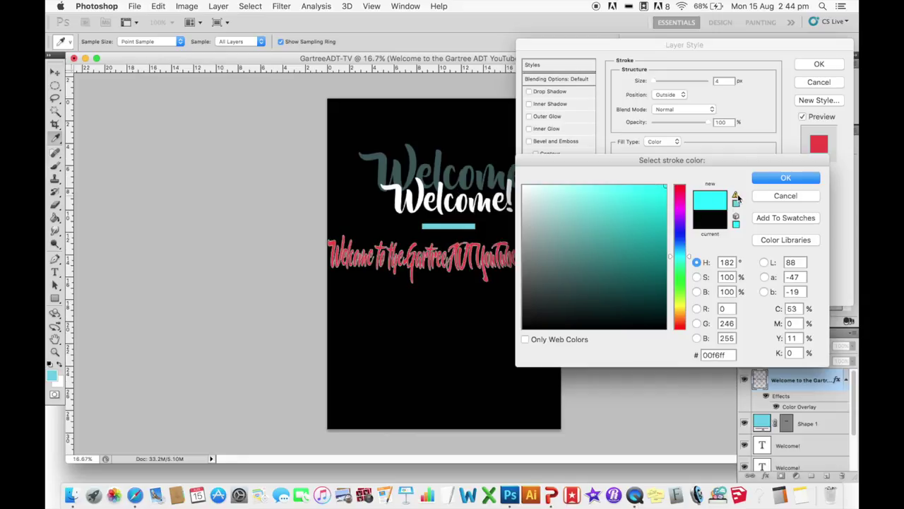
{"action": "left_click", "coordinate": [769, 177]}
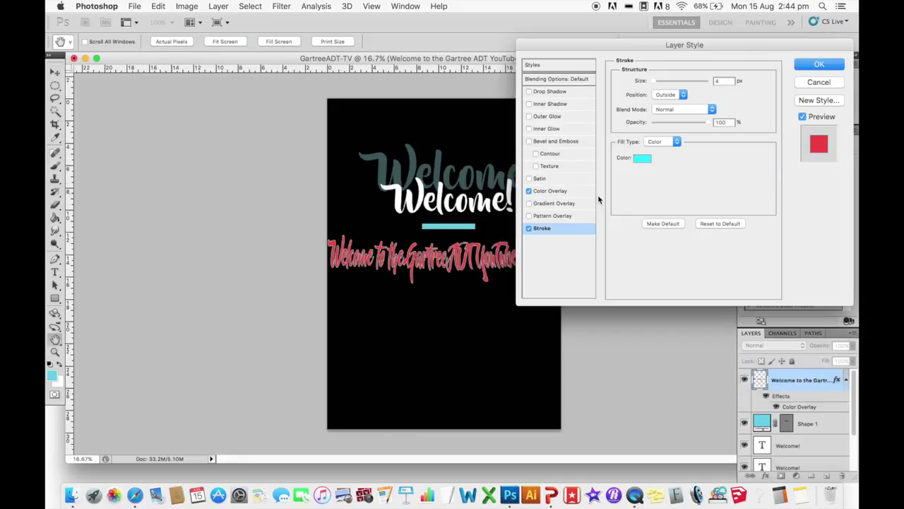
{"action": "left_click", "coordinate": [528, 229]}
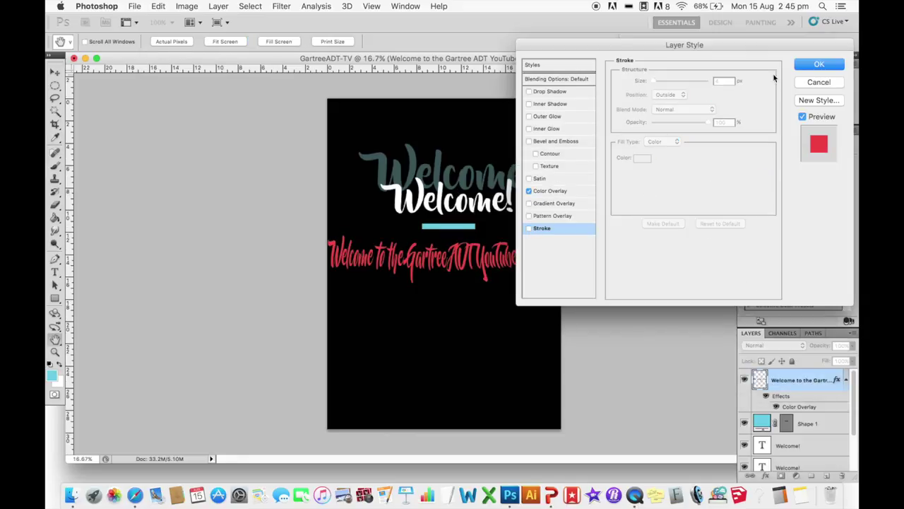
{"action": "left_click", "coordinate": [819, 64]}
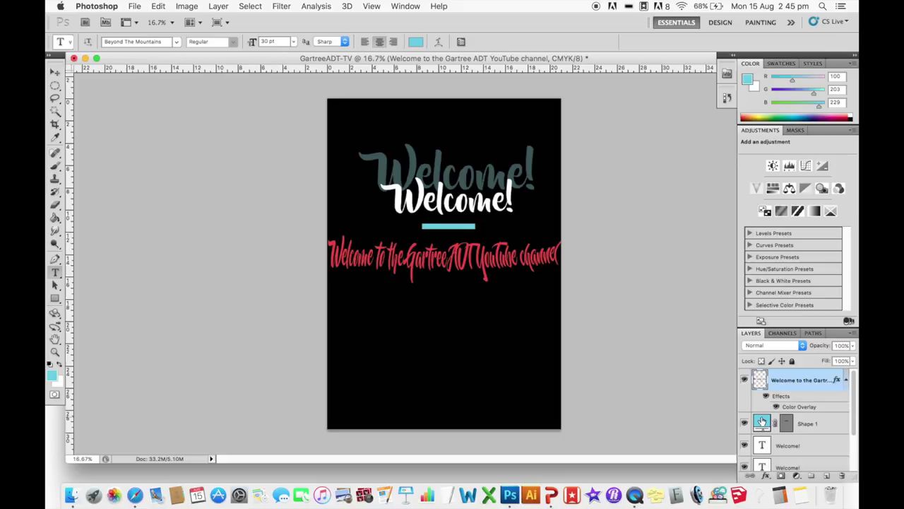
Step: Change the Shape 1 bar's fill colour to dark red
{"action": "double_click", "coordinate": [762, 421]}
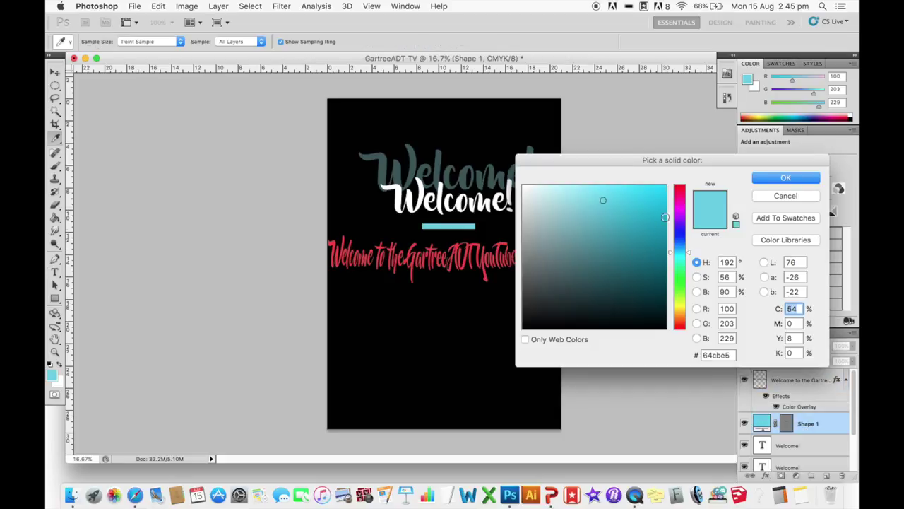
{"action": "left_click", "coordinate": [682, 199]}
{"action": "left_click_drag", "start_coordinate": [682, 198], "coordinate": [680, 186]}
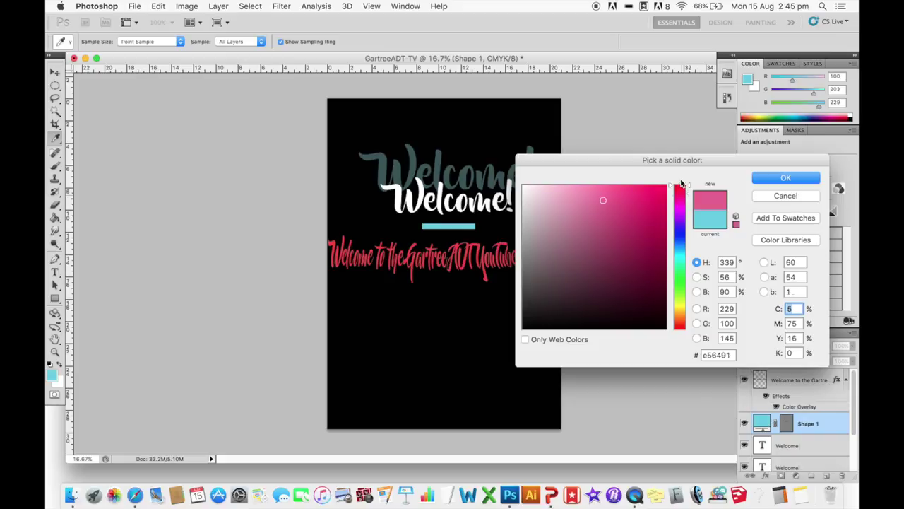
{"action": "left_click_drag", "start_coordinate": [658, 284], "coordinate": [692, 273]}
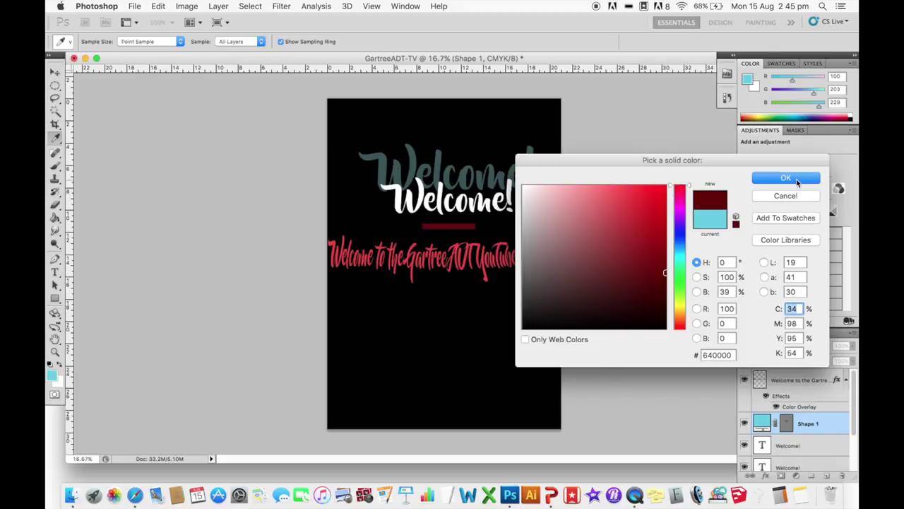
{"action": "left_click", "coordinate": [799, 178]}
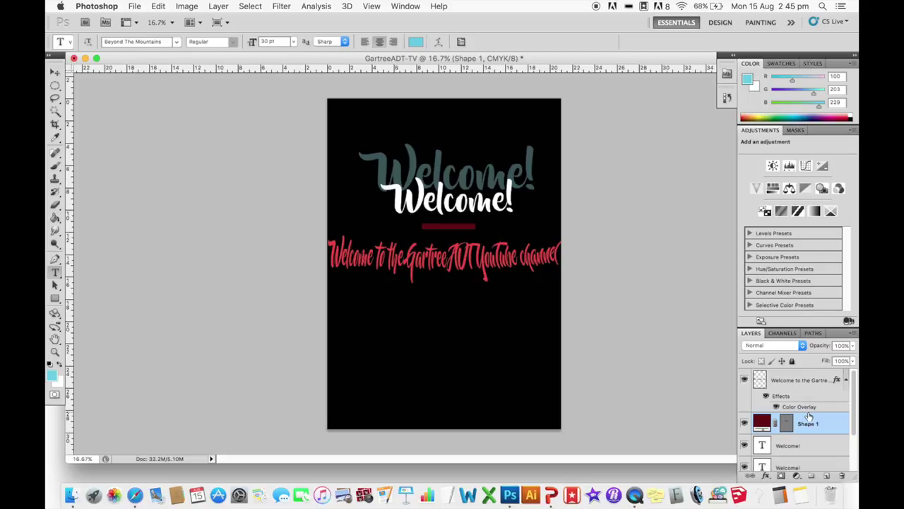
Step: Step back through history to restore the light-blue bar and the unwarped purple subtitle
{"action": "scroll", "coordinate": [809, 416], "scroll_direction": "down", "scroll_amount": 2}
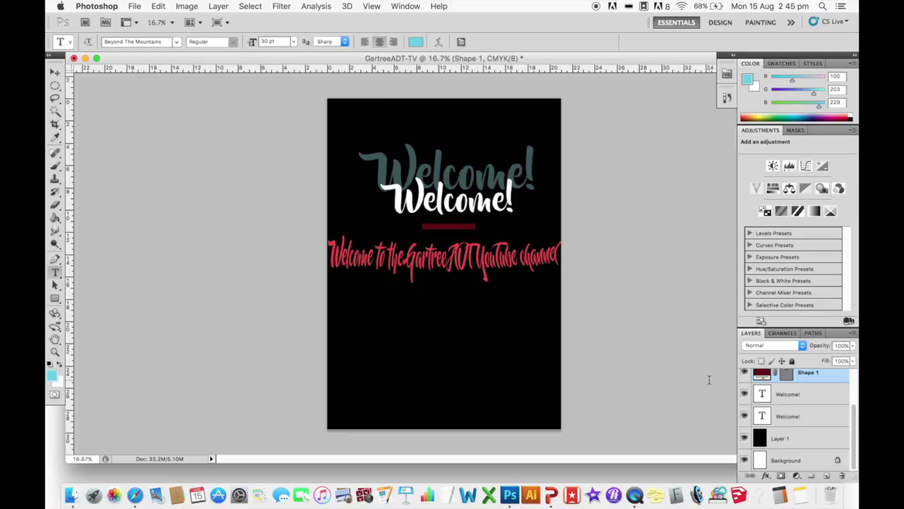
{"action": "scroll", "coordinate": [797, 430], "scroll_direction": "up", "scroll_amount": 2}
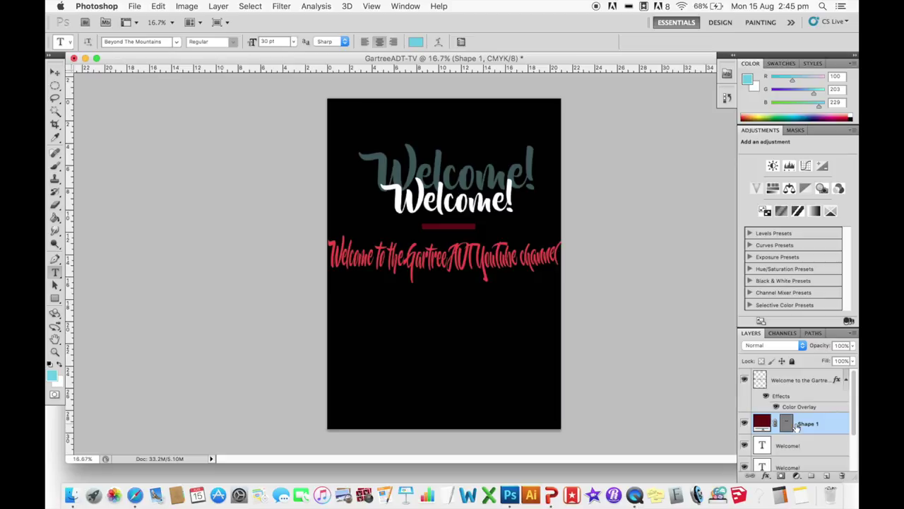
{"action": "key", "text": "super+alt+z"}
{"action": "key", "text": "super+alt+z"}
{"action": "key", "text": "super+alt+z"}
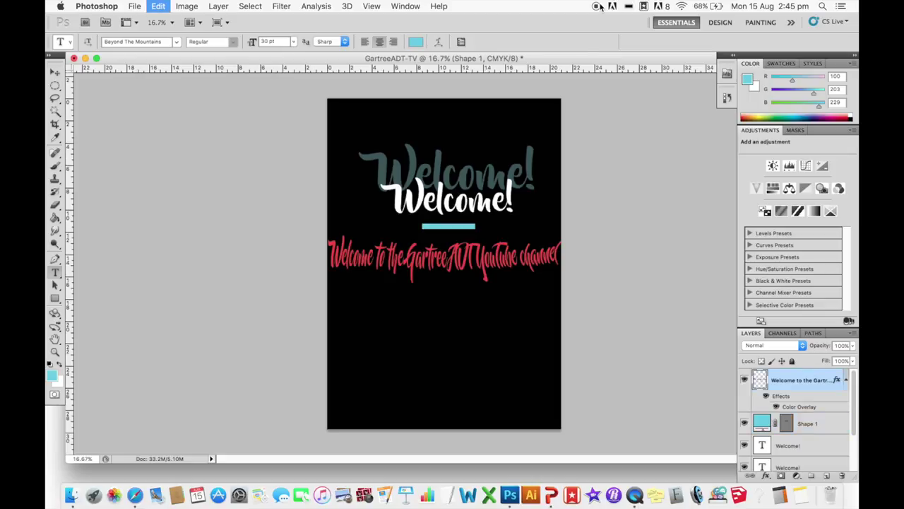
{"action": "key", "text": "super+alt+z"}
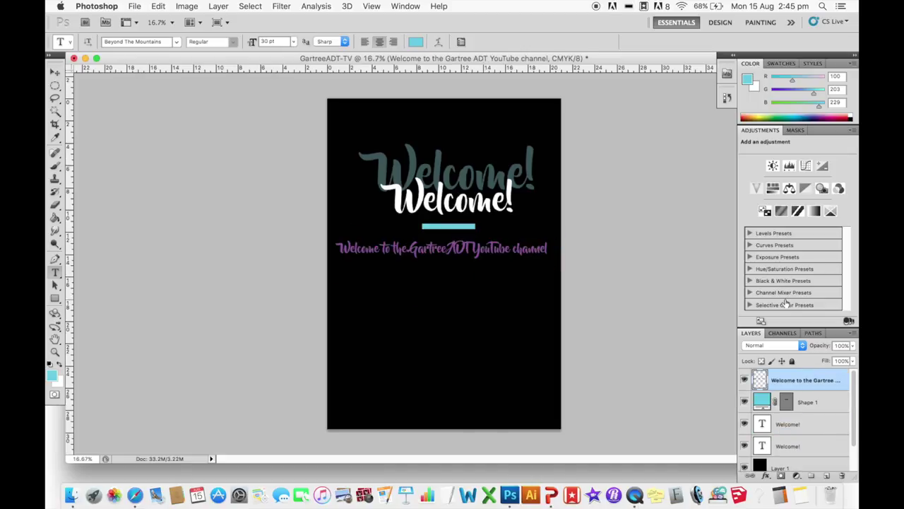
Step: Add a white drop shadow with Normal blend mode to the subtitle
{"action": "double_click", "coordinate": [788, 378]}
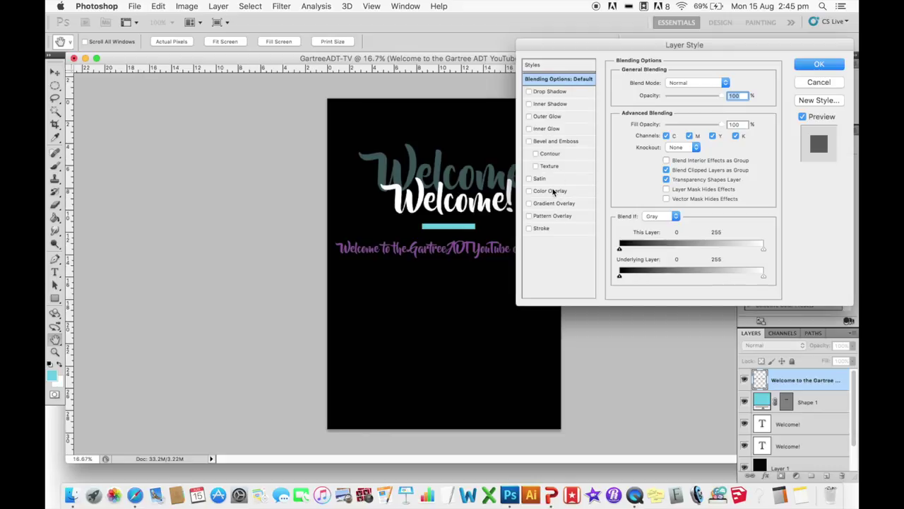
{"action": "left_click", "coordinate": [560, 94]}
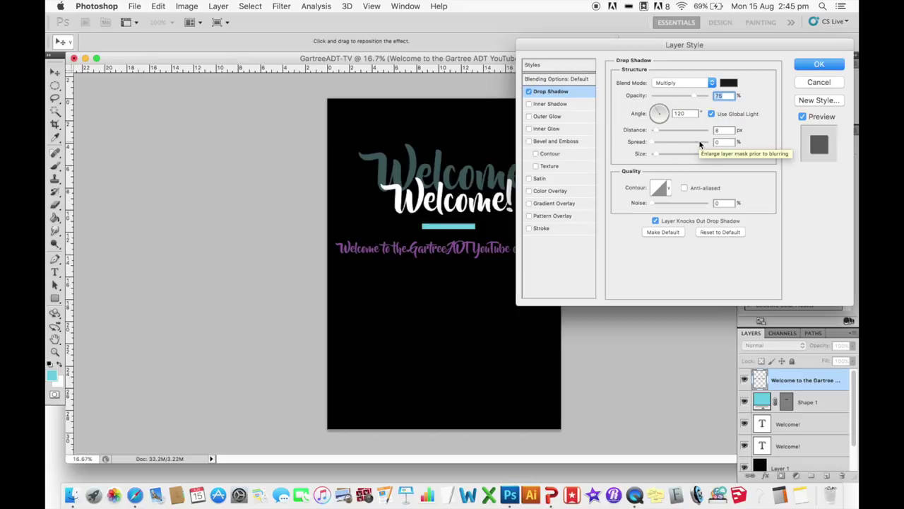
{"action": "left_click", "coordinate": [701, 84]}
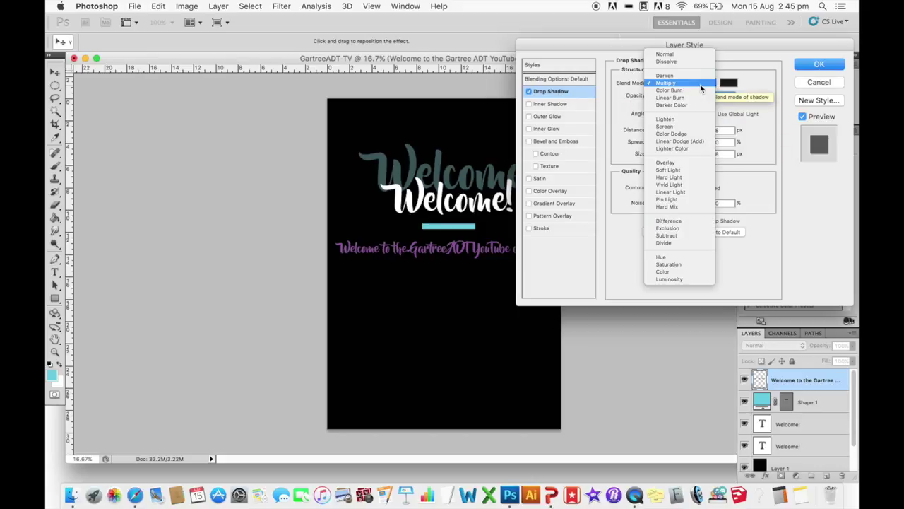
{"action": "left_click", "coordinate": [679, 54]}
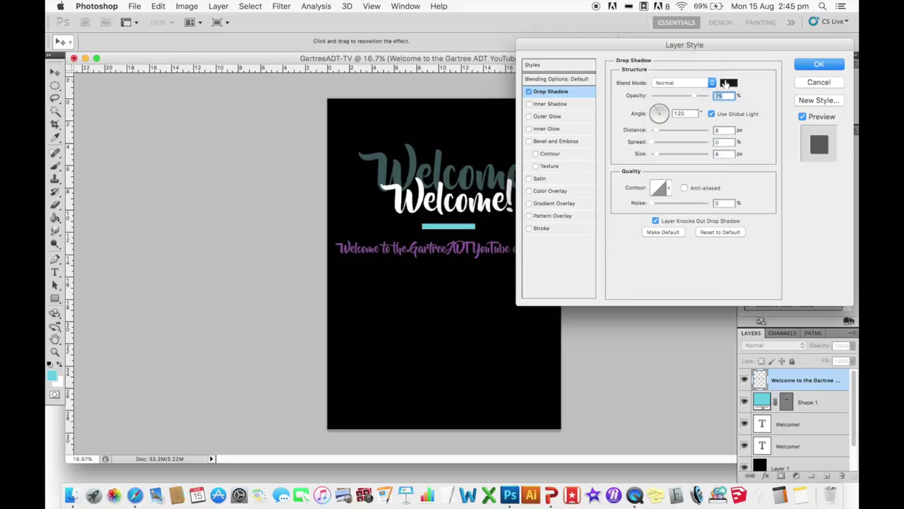
{"action": "left_click", "coordinate": [728, 83]}
{"action": "left_click_drag", "start_coordinate": [617, 192], "coordinate": [523, 185]}
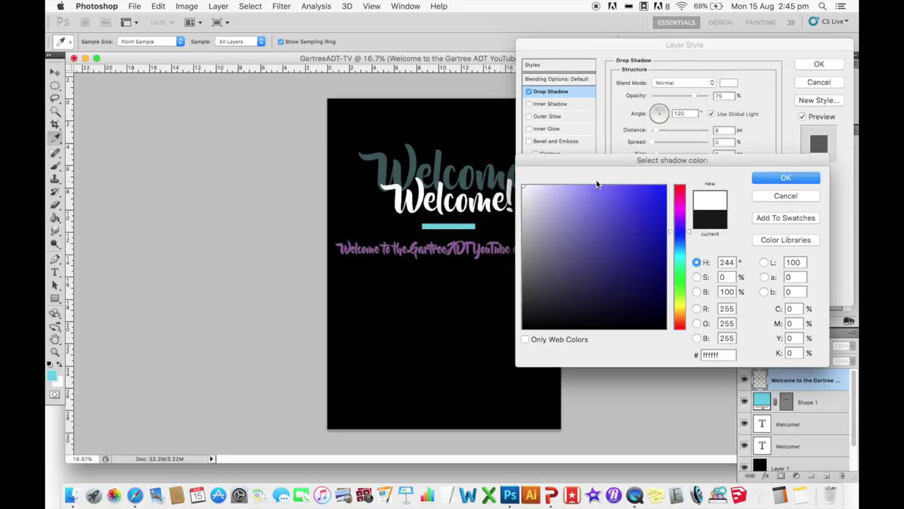
{"action": "left_click", "coordinate": [756, 181]}
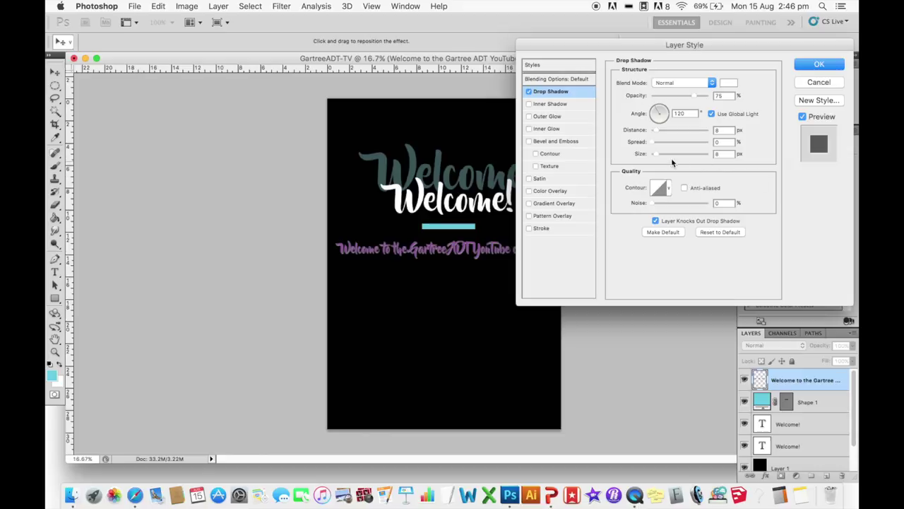
Step: Set the shadow to 16% opacity, distance 95, spread 37, size 9, and enable Outer Glow
{"action": "left_click_drag", "start_coordinate": [656, 156], "coordinate": [693, 140]}
{"action": "left_click_drag", "start_coordinate": [693, 97], "coordinate": [661, 98]}
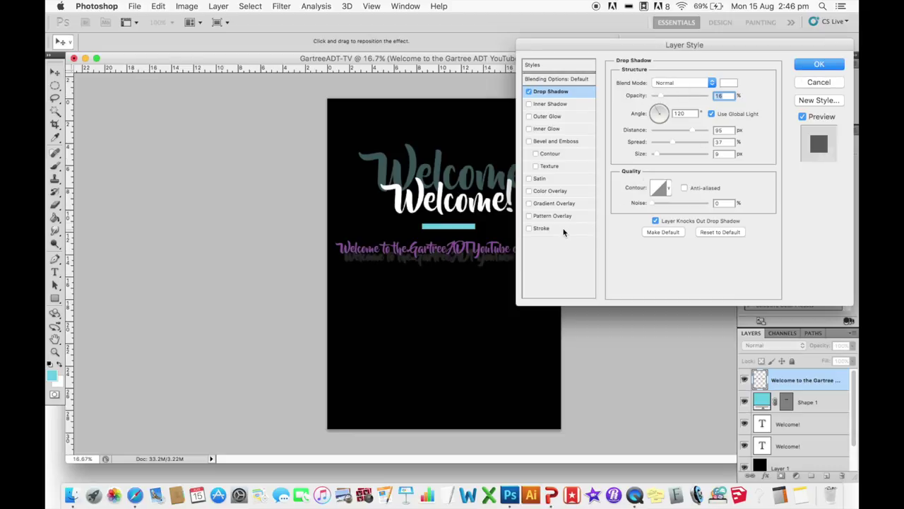
{"action": "left_click", "coordinate": [548, 116]}
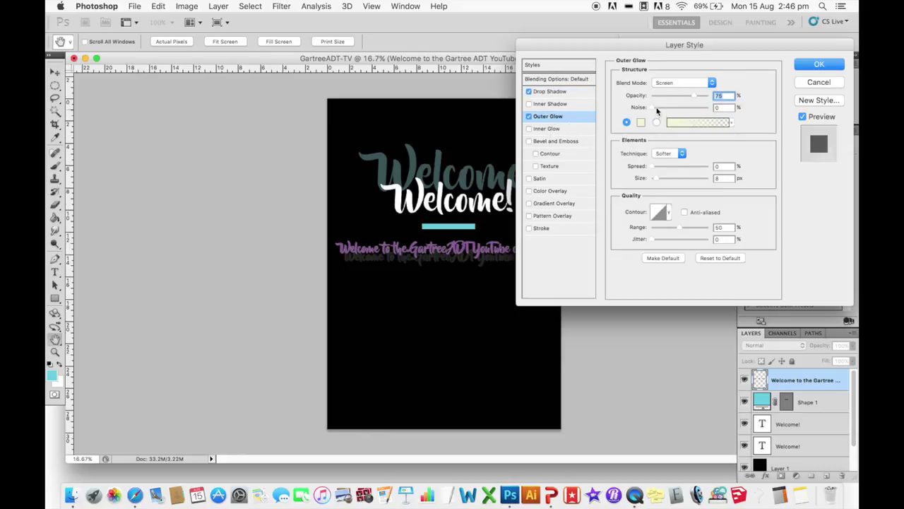
Step: Make the outer glow white with 17% spread and 49 px size, then apply the effects
{"action": "left_click", "coordinate": [641, 123]}
{"action": "left_click_drag", "start_coordinate": [582, 225], "coordinate": [524, 186]}
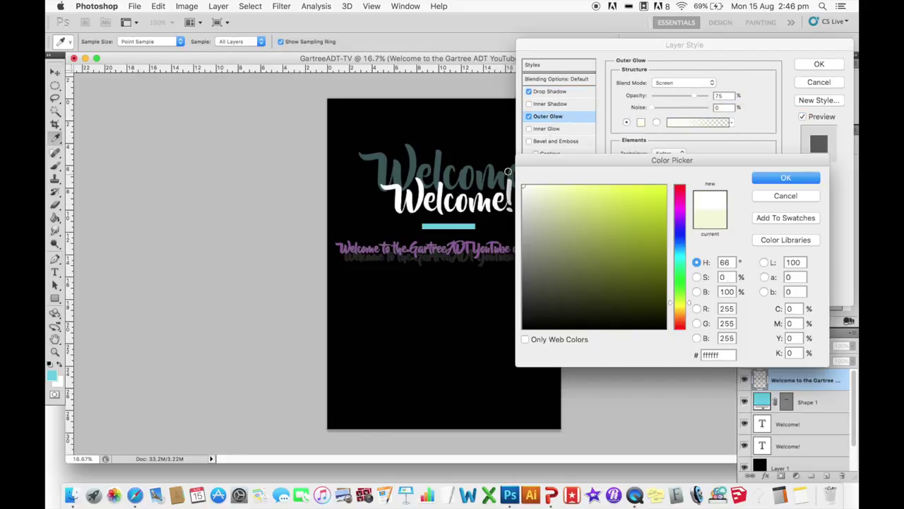
{"action": "left_click", "coordinate": [779, 179]}
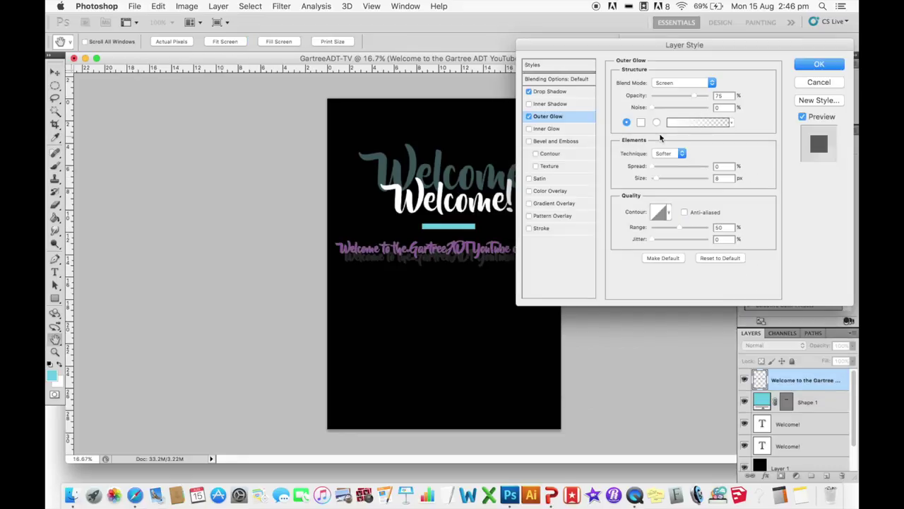
{"action": "left_click_drag", "start_coordinate": [654, 167], "coordinate": [661, 167]}
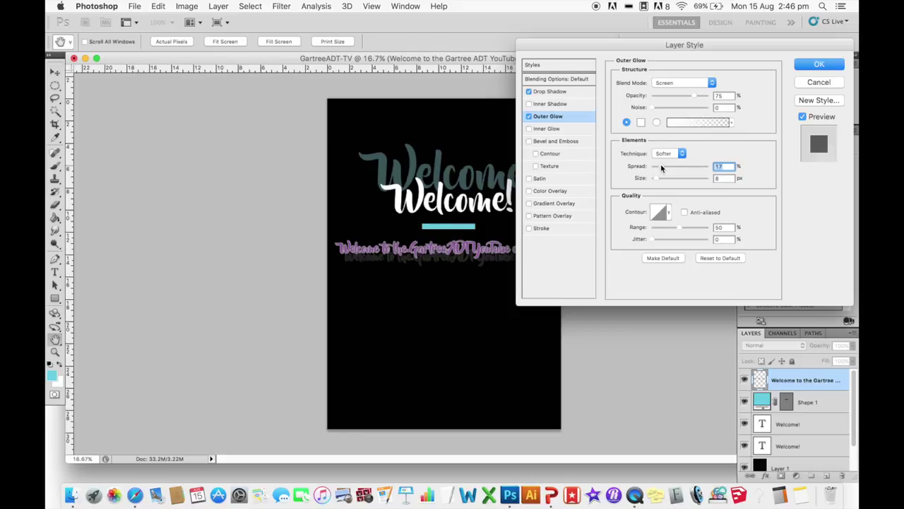
{"action": "left_click_drag", "start_coordinate": [664, 178], "coordinate": [665, 178]}
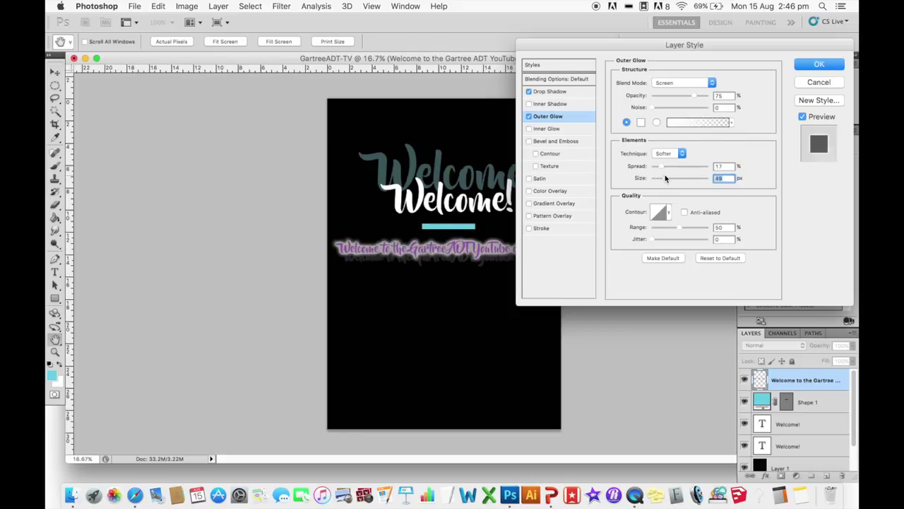
{"action": "left_click", "coordinate": [820, 64]}
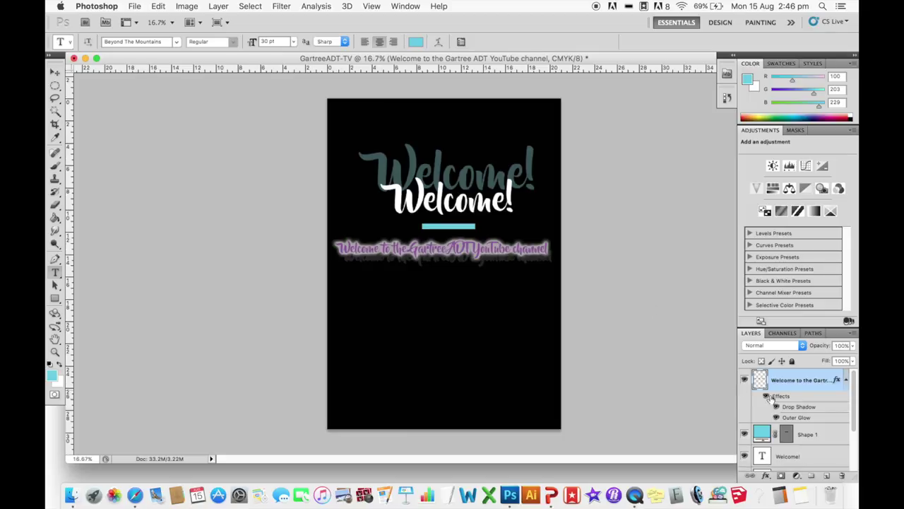
Step: Add a Color Overlay sampled from the bar's teal (#65cbe4) to the subtitle
{"action": "double_click", "coordinate": [808, 379]}
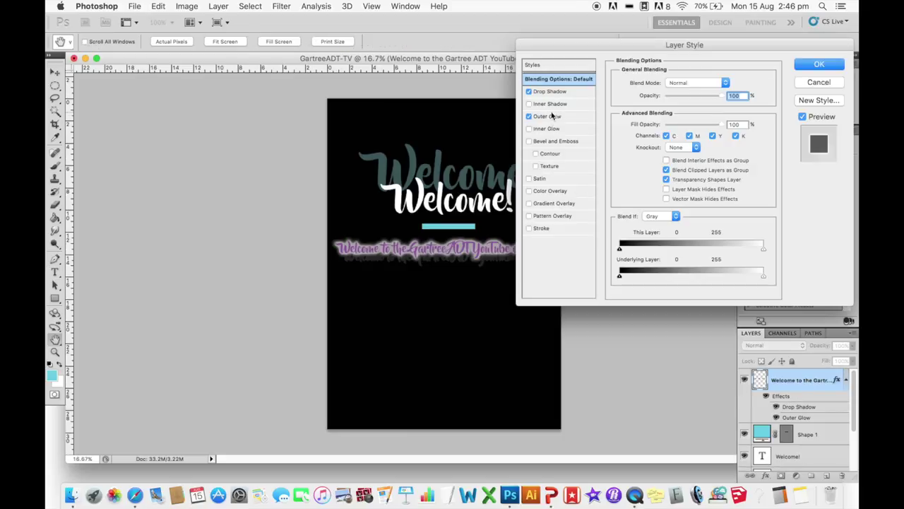
{"action": "left_click", "coordinate": [551, 190]}
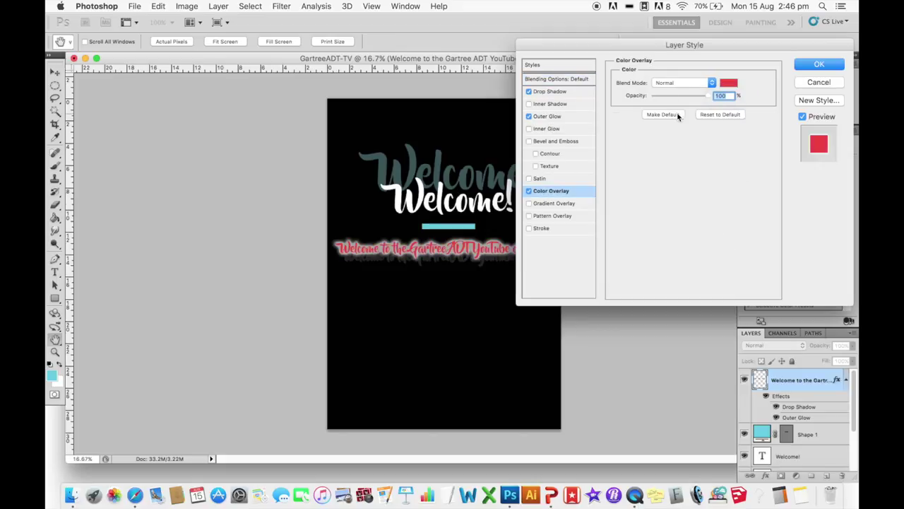
{"action": "left_click", "coordinate": [722, 86]}
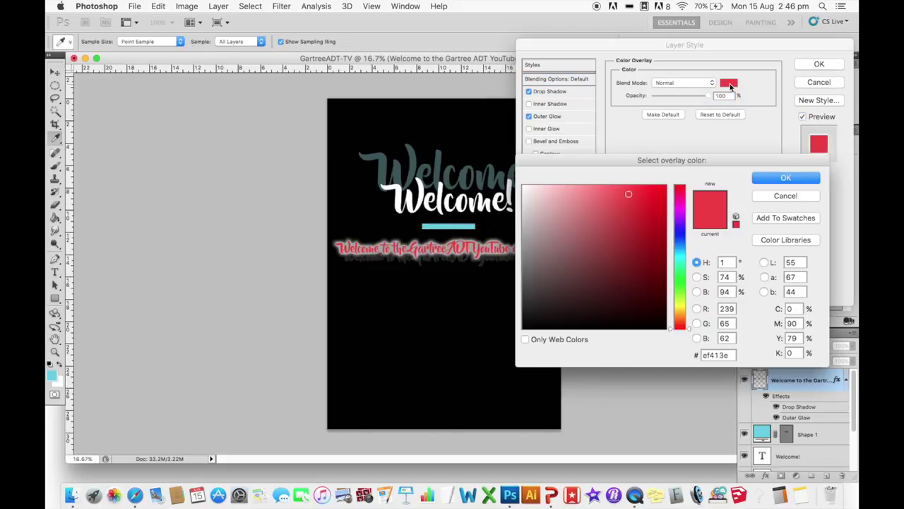
{"action": "left_click", "coordinate": [454, 227]}
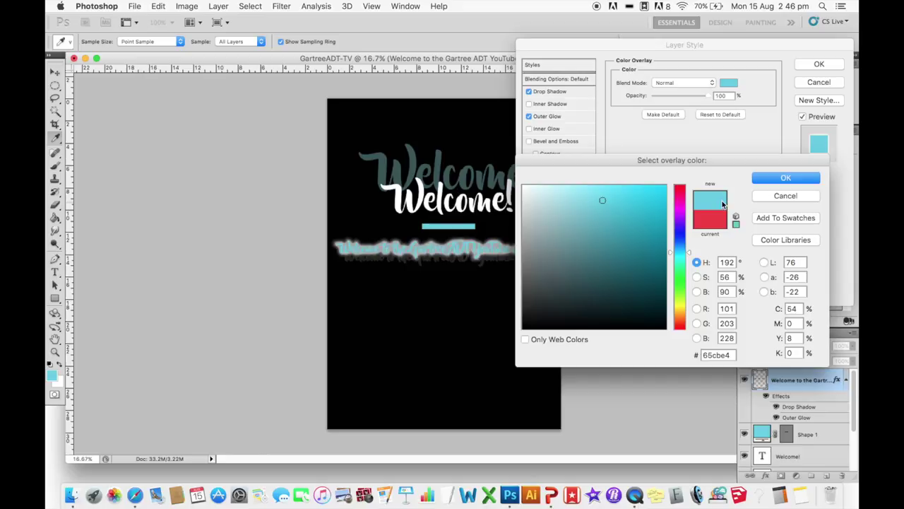
{"action": "left_click", "coordinate": [778, 176]}
{"action": "left_click", "coordinate": [820, 65]}
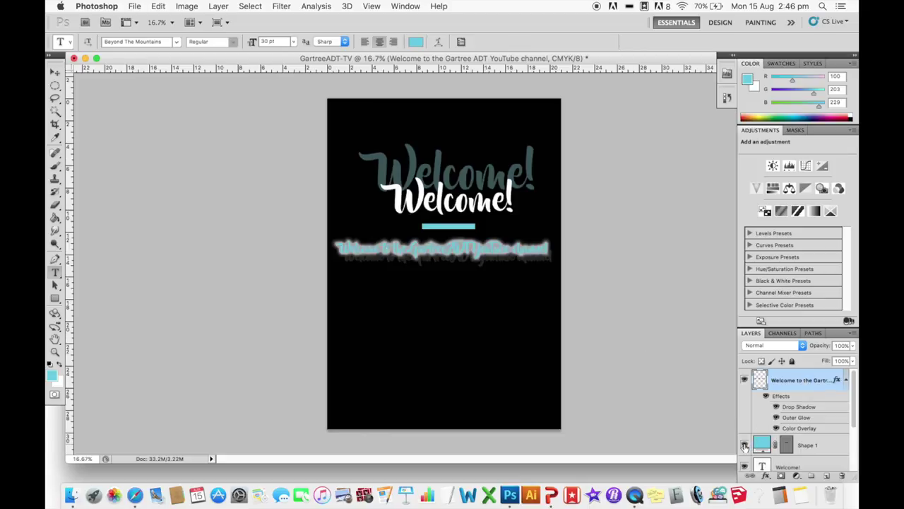
Step: Rasterize the Shape 1 bar and paste the subtitle's copied layer style onto it
{"action": "right_click", "coordinate": [832, 449]}
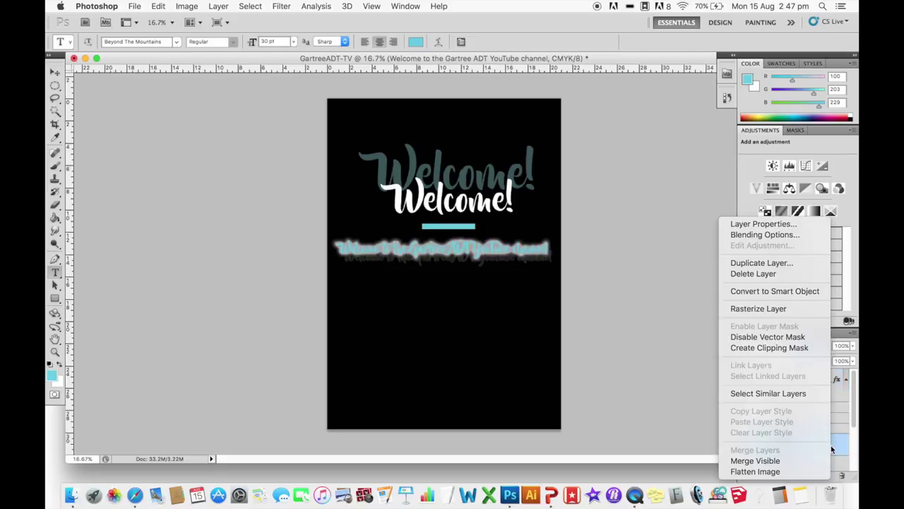
{"action": "left_click", "coordinate": [767, 309]}
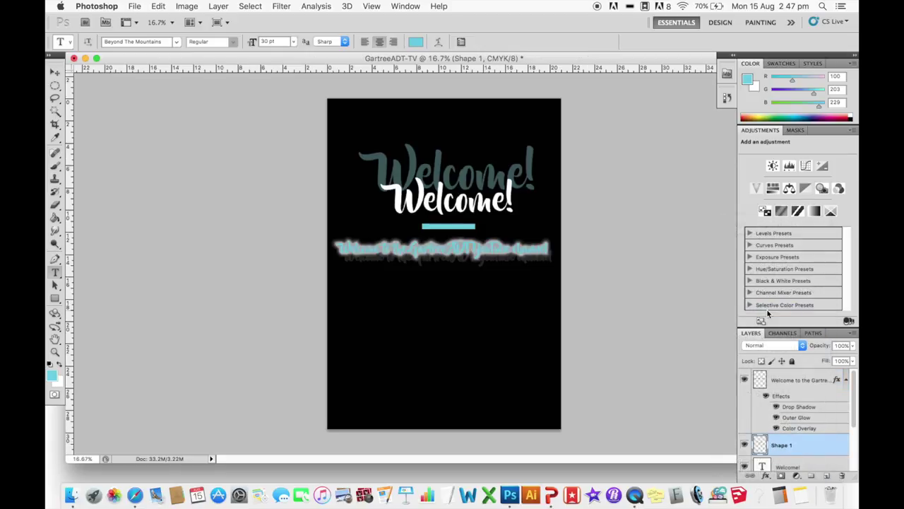
{"action": "right_click", "coordinate": [817, 379]}
{"action": "left_click", "coordinate": [792, 411]}
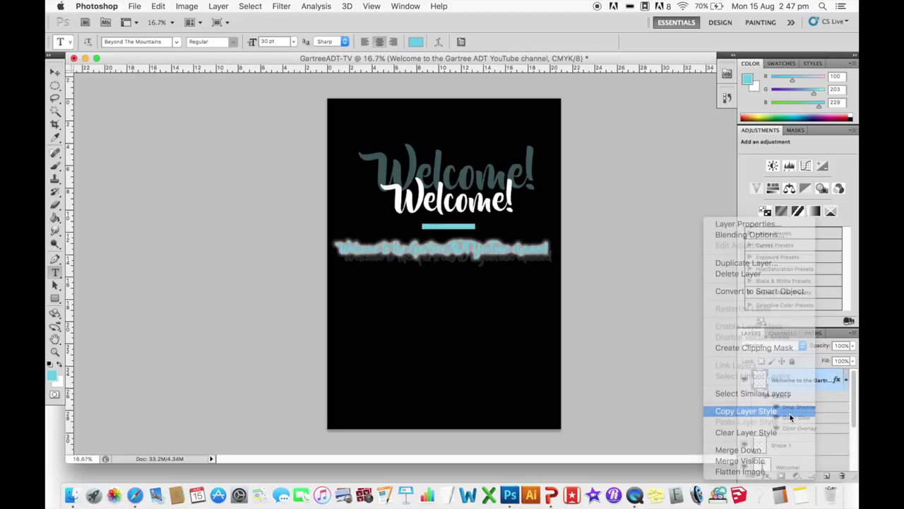
{"action": "right_click", "coordinate": [810, 442]}
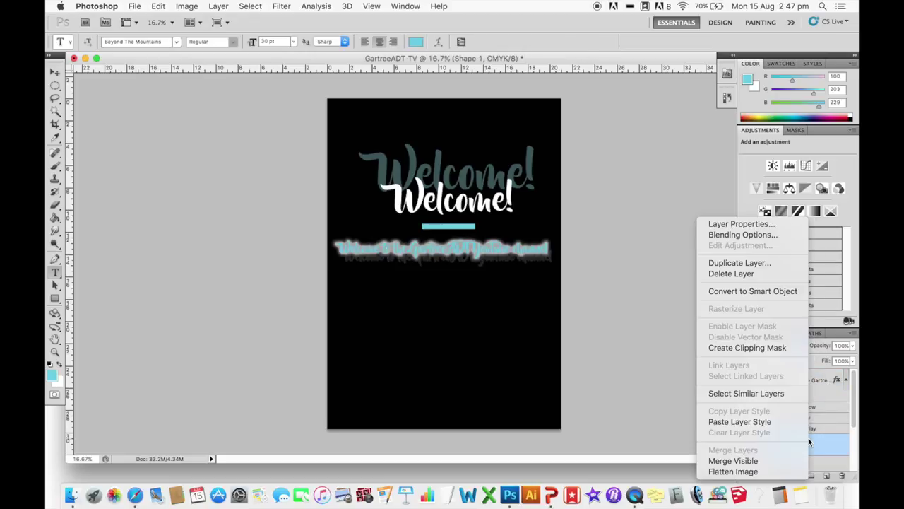
{"action": "left_click", "coordinate": [774, 422]}
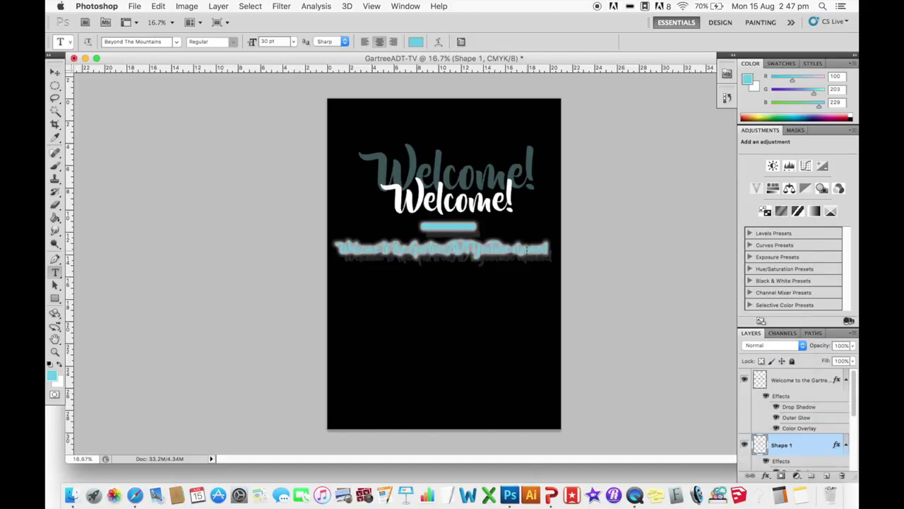
{"action": "left_click", "coordinate": [55, 72]}
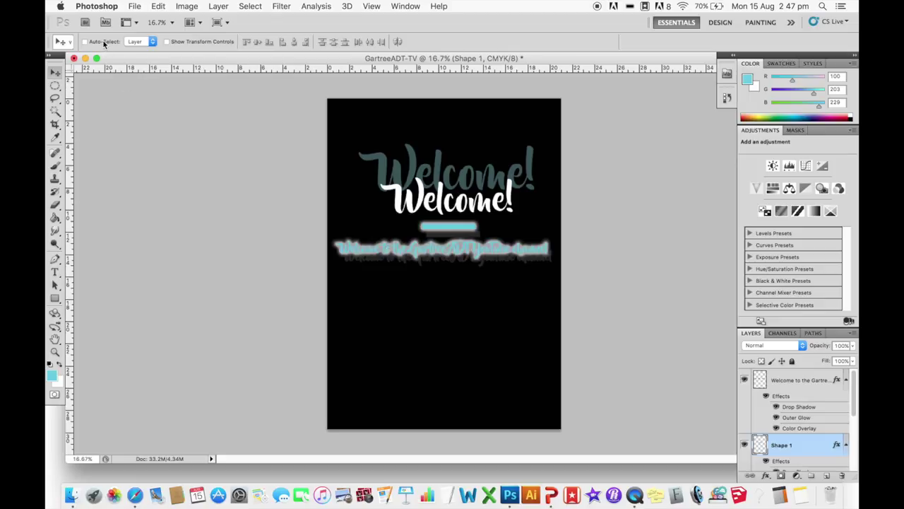
Step: Drag the white Welcome! text slightly upward on the canvas
{"action": "scroll", "coordinate": [805, 399], "scroll_direction": "down", "scroll_amount": 5}
{"action": "scroll", "coordinate": [805, 399], "scroll_direction": "up", "scroll_amount": 5}
{"action": "left_click_drag", "start_coordinate": [421, 191], "coordinate": [422, 170]}
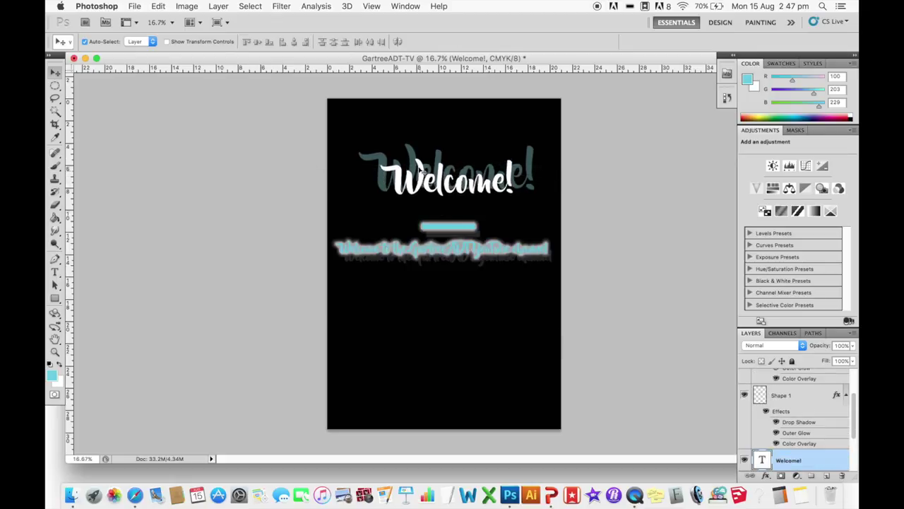
Step: Lower the echo Welcome! layer's opacity, first to 45% and then to 16%
{"action": "key", "text": "super+j"}
{"action": "key", "text": "4"}
{"action": "key", "text": "5"}
{"action": "left_click_drag", "start_coordinate": [855, 345], "coordinate": [802, 360]}
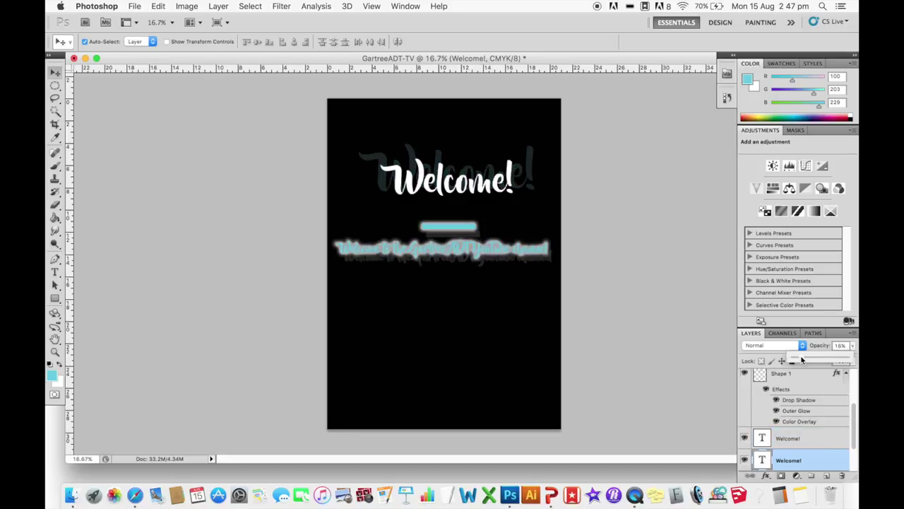